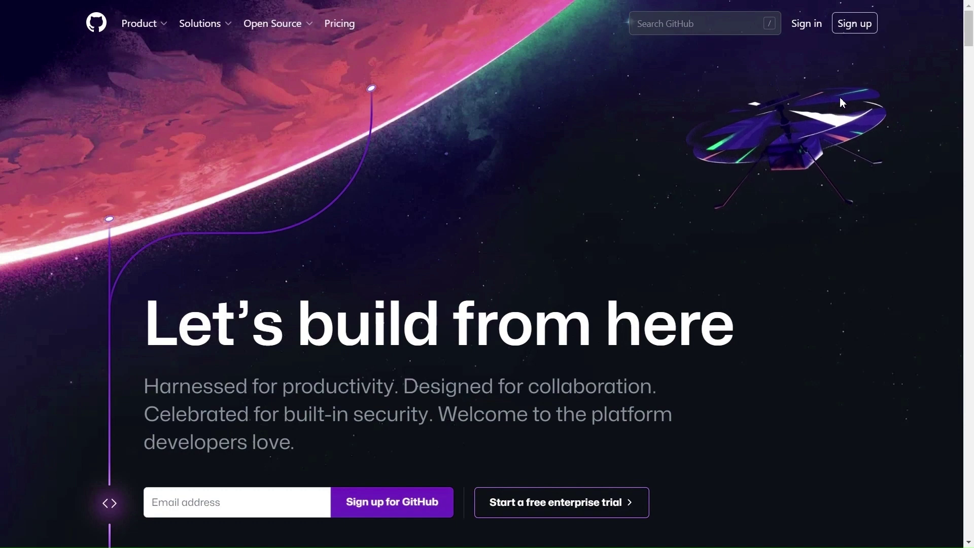
pyautogui.scroll(-3, 840, 97)
pyautogui.scroll(-2, 840, 96)
pyautogui.scroll(-3, 840, 97)
pyautogui.scroll(-3, 840, 97)
pyautogui.scroll(-3, 839, 97)
pyautogui.scroll(-3, 839, 97)
pyautogui.scroll(-3, 839, 96)
pyautogui.scroll(-3, 840, 96)
pyautogui.scroll(-2, 840, 97)
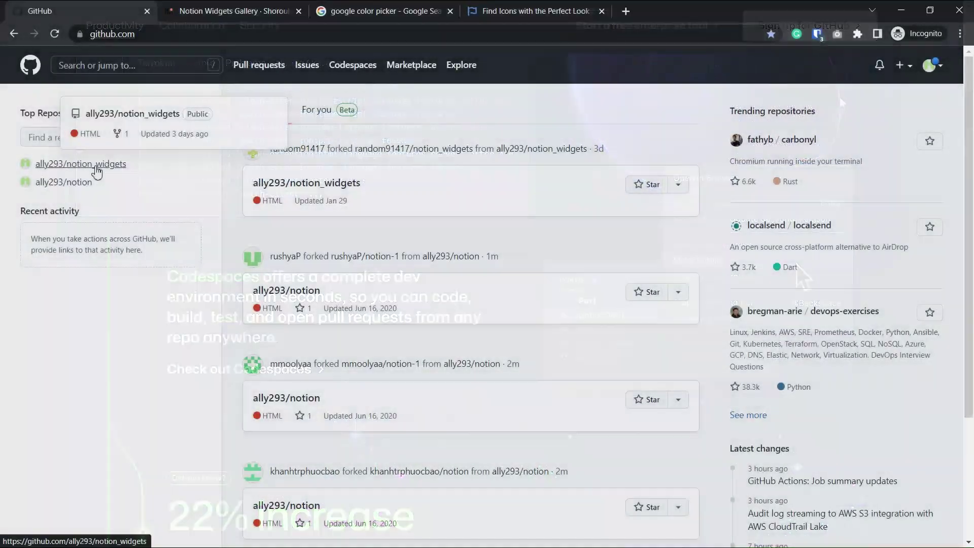
# Start a new file named button.html in the notion_widgets repository
pyautogui.click(97, 168)
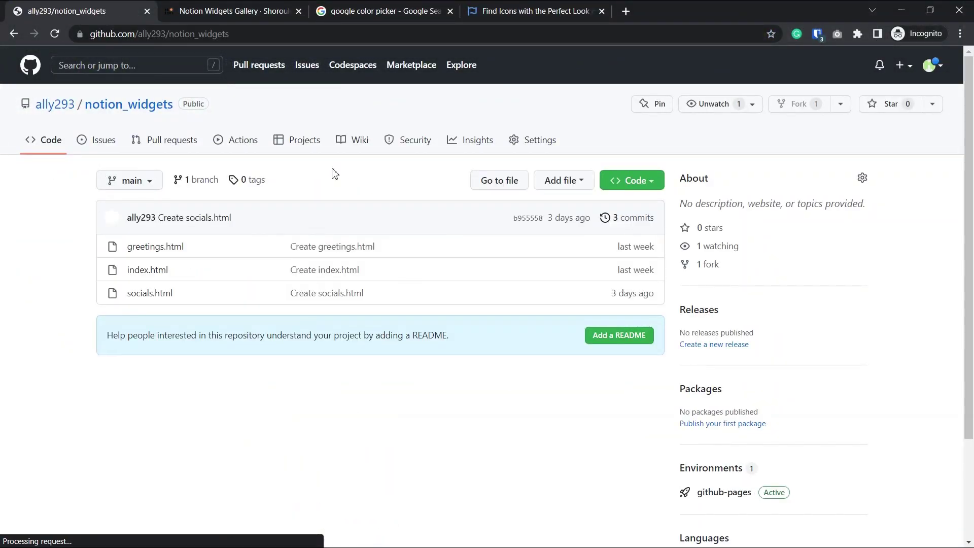
pyautogui.click(563, 180)
pyautogui.click(547, 207)
pyautogui.click(235, 180)
pyautogui.write('bUTTO')
pyautogui.press('BackSpace')
pyautogui.press('BackSpace')
pyautogui.press('BackSpace')
pyautogui.write('b')
pyautogui.click(260, 208)
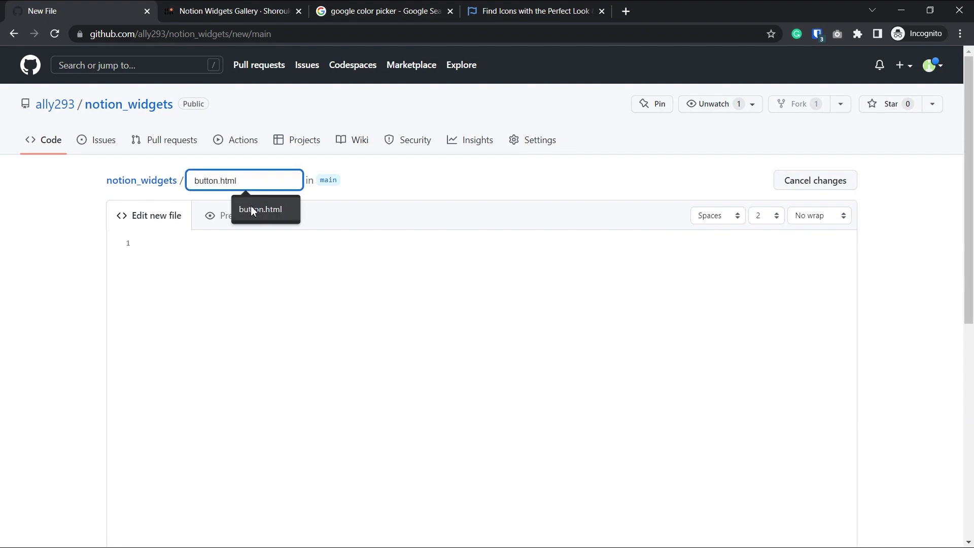
# Copy the template's raw button.html code from the Notion Widgets Gallery into the new file
pyautogui.click(233, 11)
pyautogui.scroll(2, 522, 318)
pyautogui.scroll(2, 523, 319)
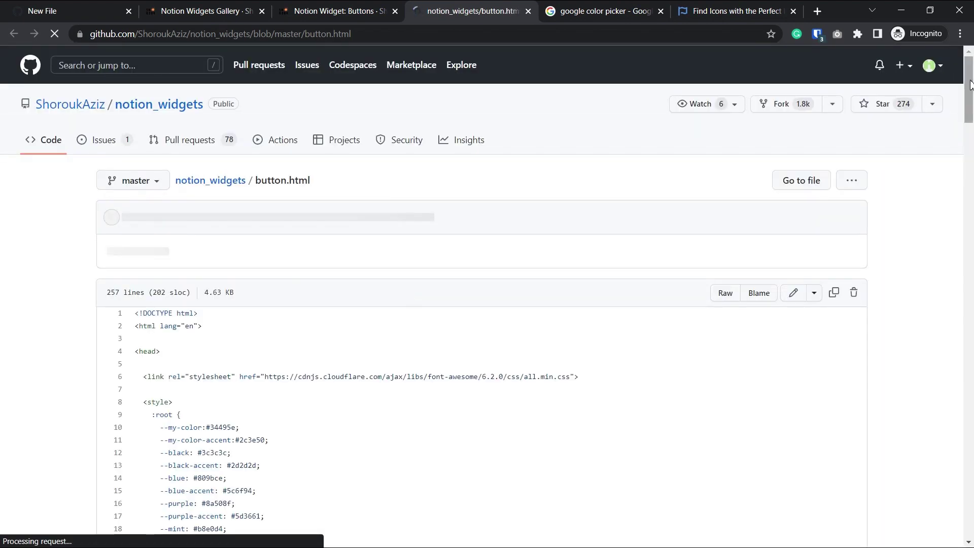
pyautogui.moveTo(970, 76); pyautogui.dragTo(971, 103)
pyautogui.click(833, 144)
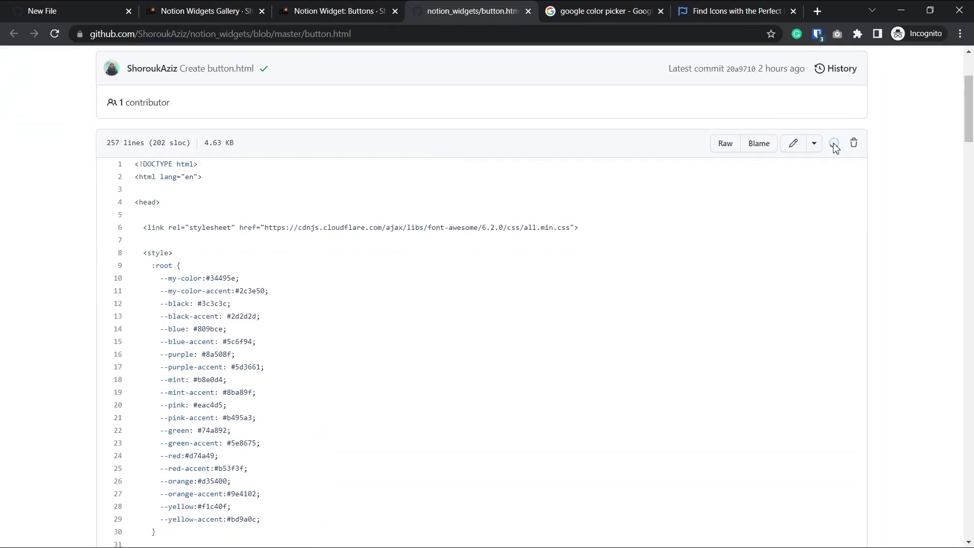
pyautogui.click(76, 10)
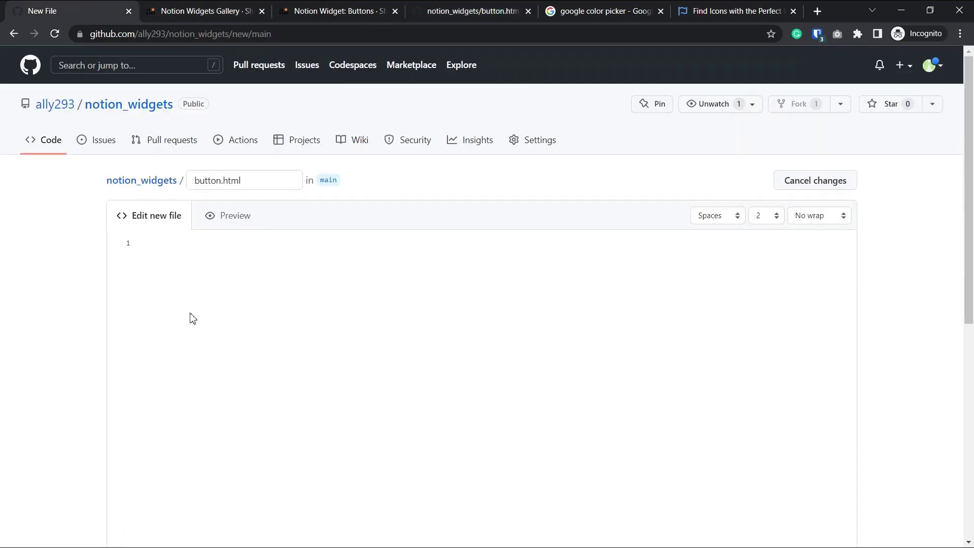
pyautogui.hotkey('ctrl', 'v')
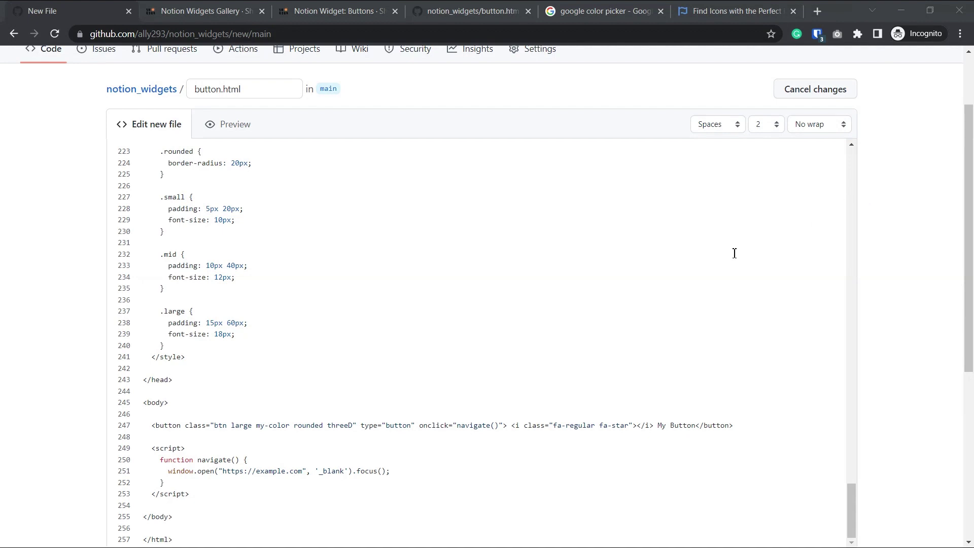
pyautogui.scroll(-2, 734, 253)
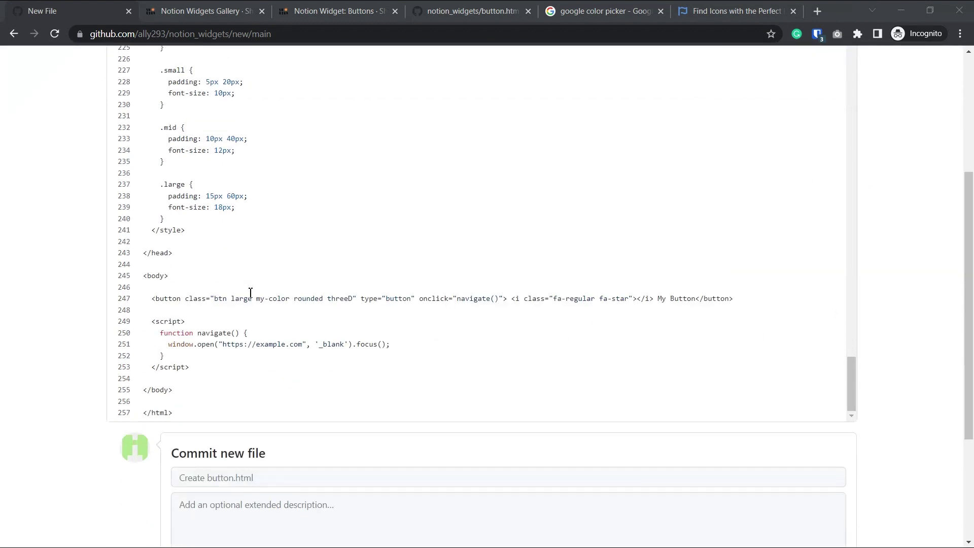
# Change the button label on line 247 from 'Button' to 'Resume'
pyautogui.moveTo(151, 297)
pyautogui.mouseDown()
pyautogui.moveTo(662, 308)
pyautogui.moveTo(697, 300)
pyautogui.mouseUp()
pyautogui.click(659, 299)
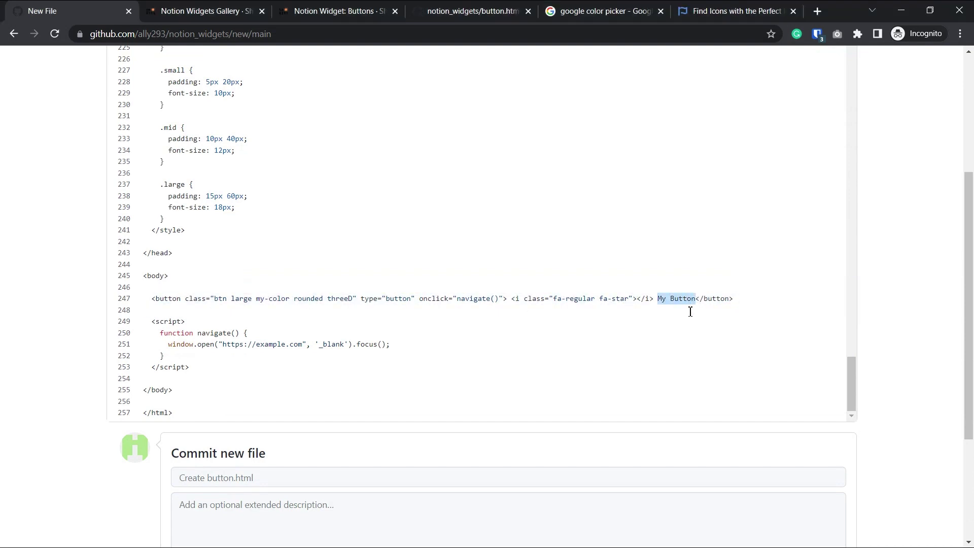
pyautogui.doubleClick(687, 301)
pyautogui.write('Resume')
# Point the line 251 link to google.com, keeping the '_blank' target
pyautogui.moveTo(303, 344)
pyautogui.mouseDown()
pyautogui.moveTo(244, 344)
pyautogui.moveTo(257, 344)
pyautogui.mouseUp()
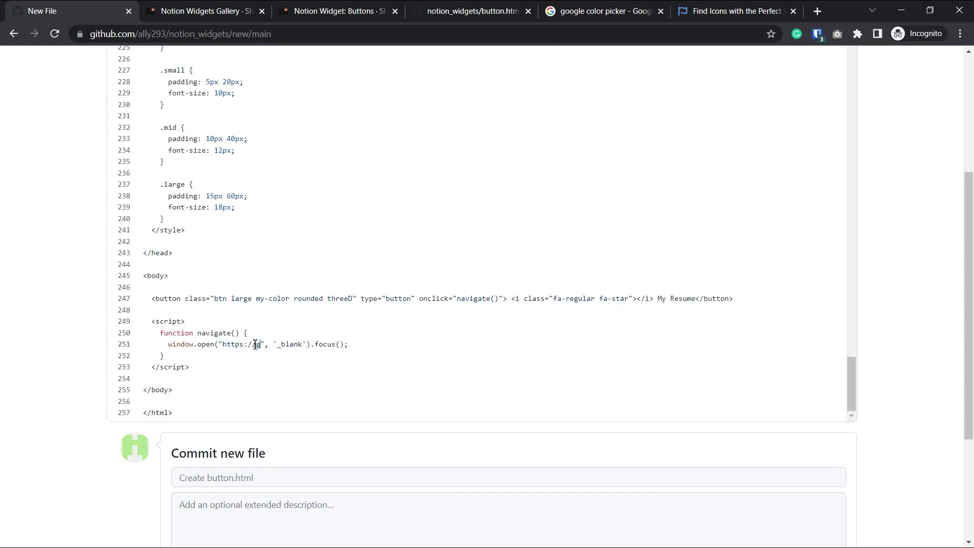
pyautogui.write('google.com')
pyautogui.moveTo(222, 344); pyautogui.dragTo(304, 347)
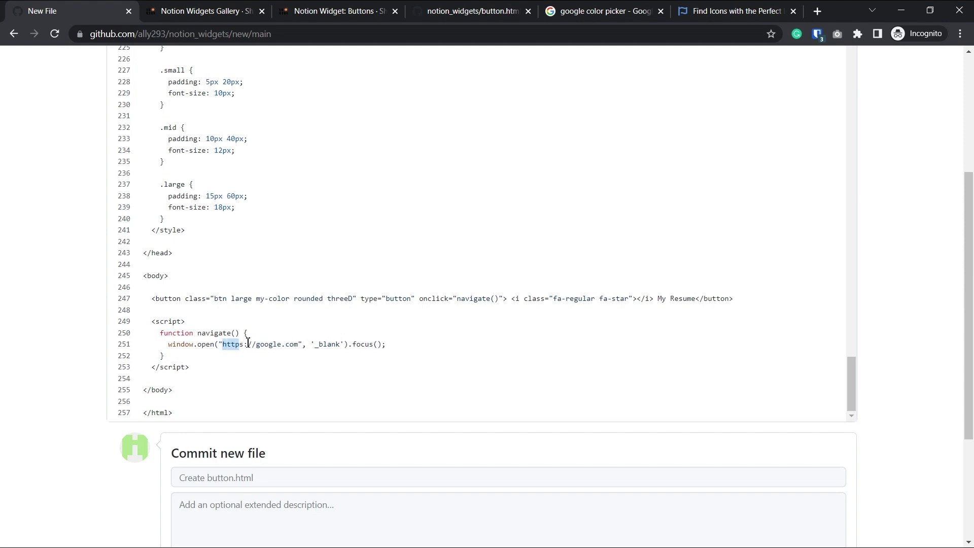
pyautogui.click(288, 345)
pyautogui.doubleClick(322, 346)
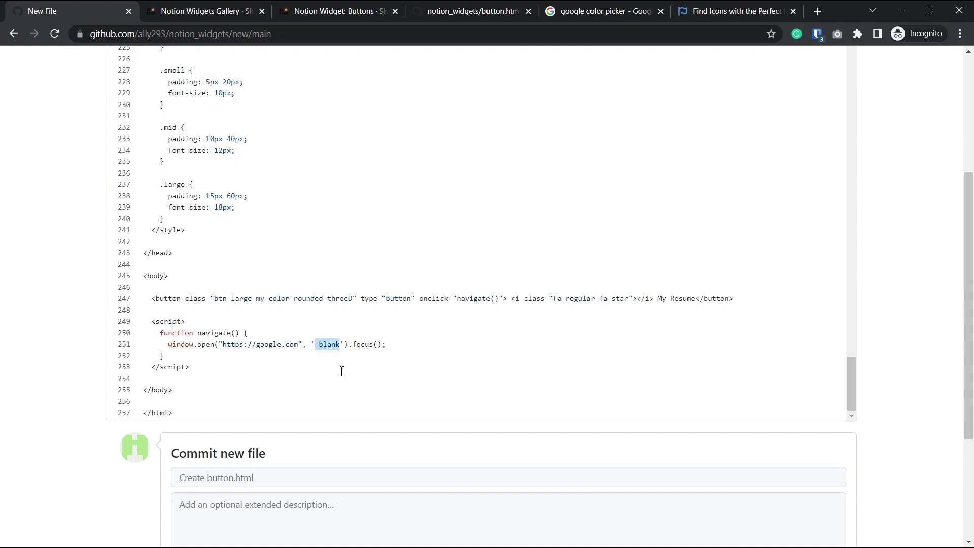
pyautogui.write('_paren')
pyautogui.write('t')
pyautogui.hotkey('ctrl', 'z')
pyautogui.click(394, 321)
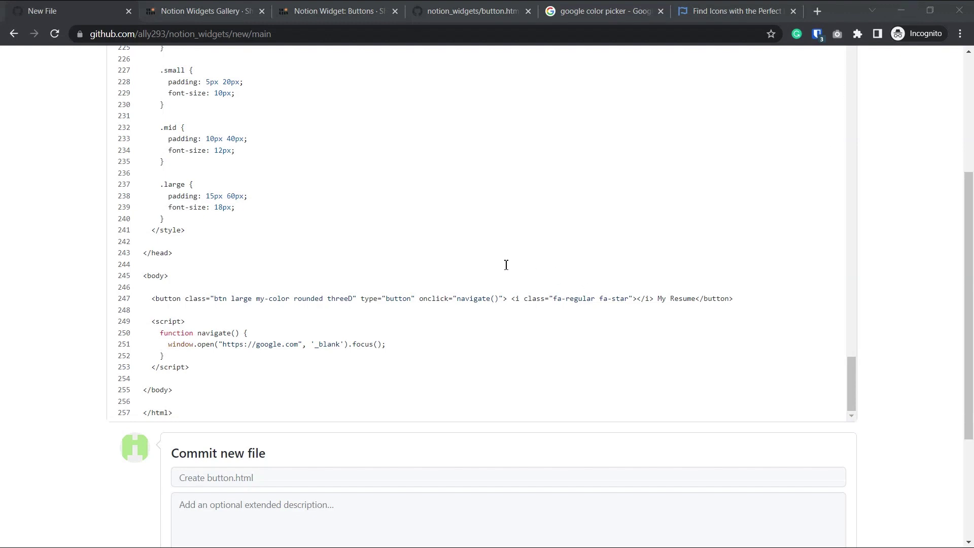
# Delete the star icon markup and the extra space before My Resume on line 247
pyautogui.moveTo(512, 297); pyautogui.dragTo(655, 299)
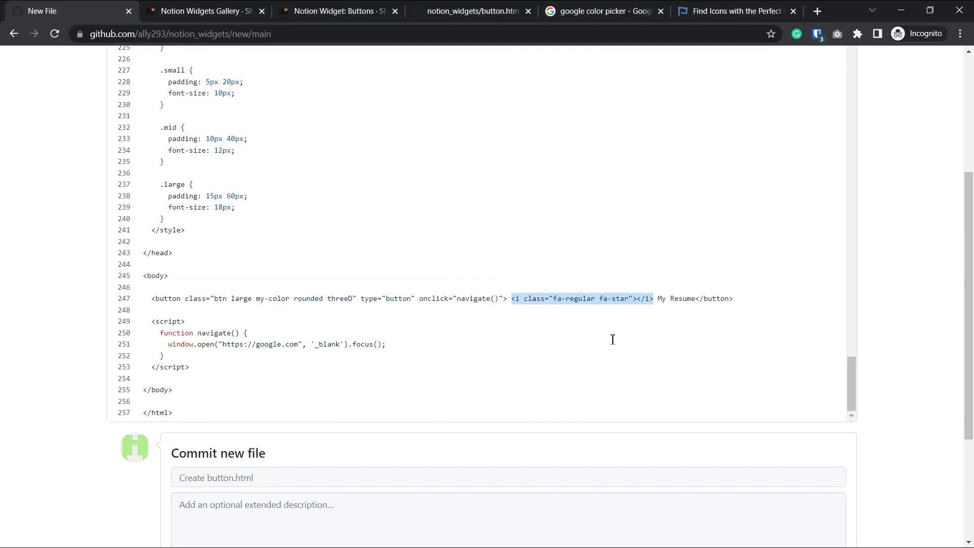
pyautogui.press('BackSpace')
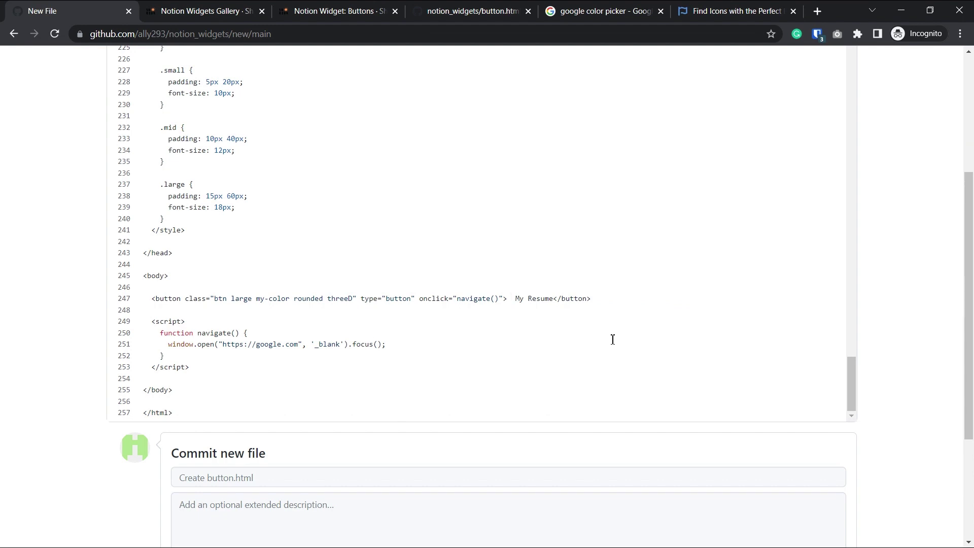
pyautogui.press('BackSpace')
# Search Font Awesome's free icons for pdf and copy the regular file-pdf HTML snippet
pyautogui.click(715, 11)
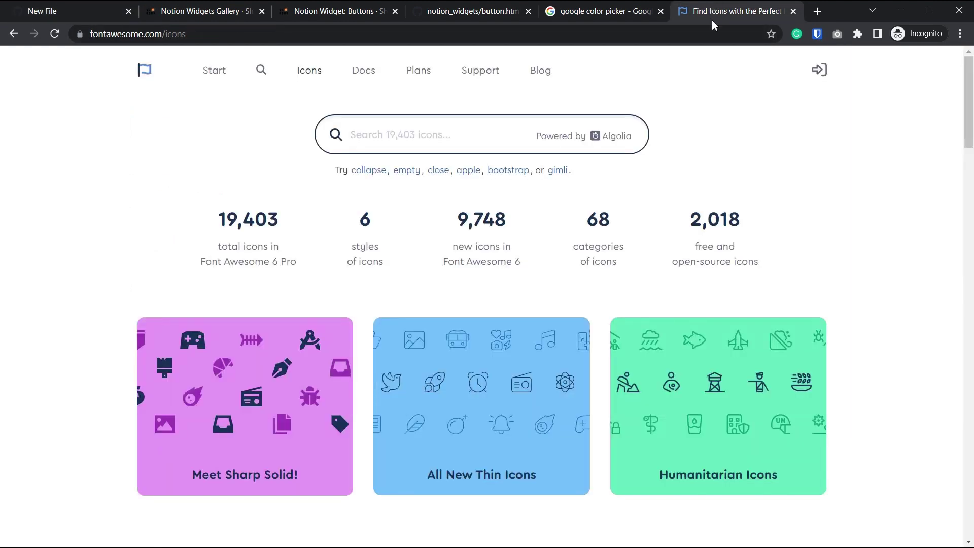
pyautogui.click(395, 137)
pyautogui.write('pdf')
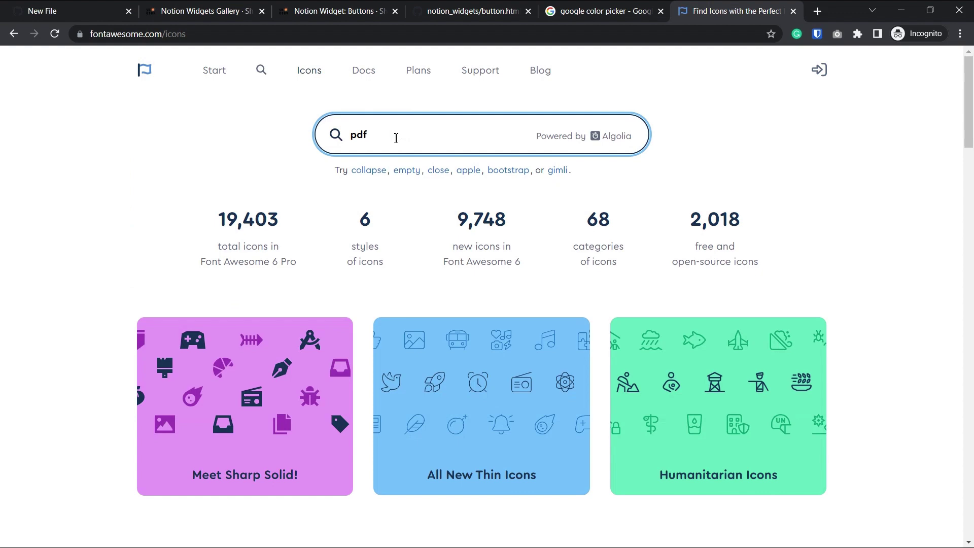
pyautogui.press('Return')
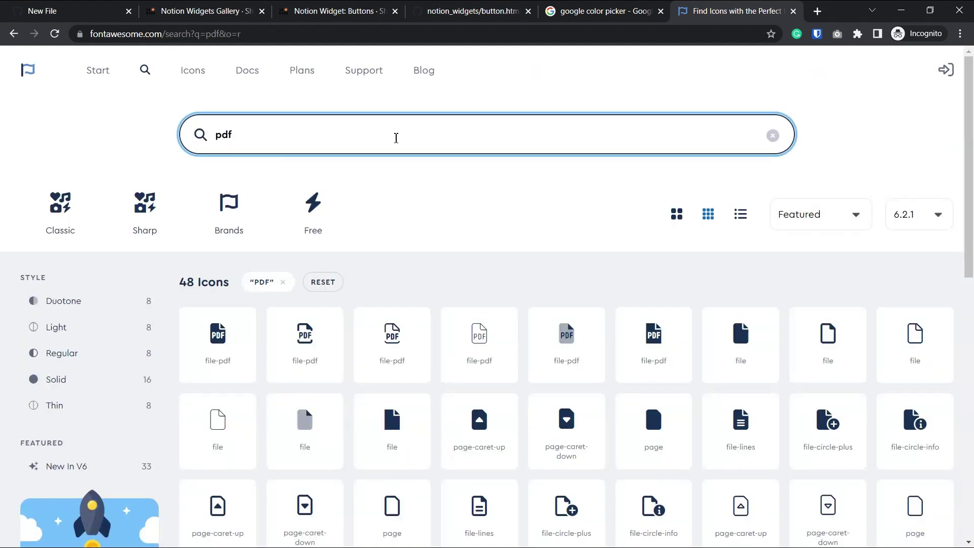
pyautogui.click(304, 224)
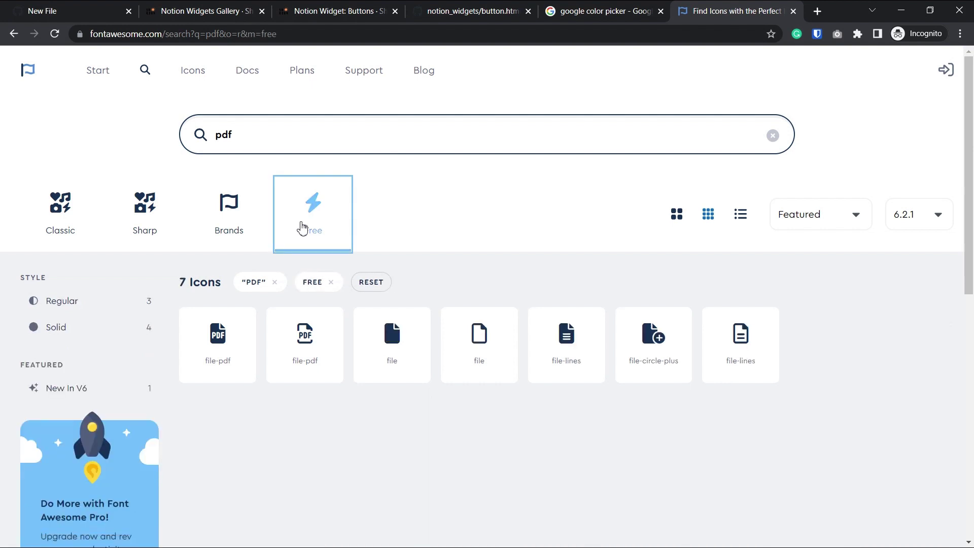
pyautogui.click(305, 358)
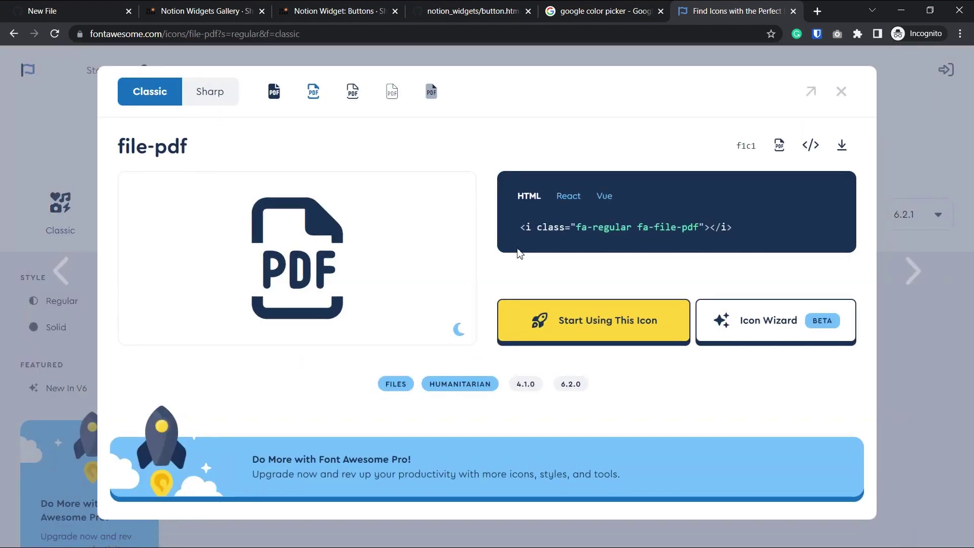
pyautogui.click(575, 237)
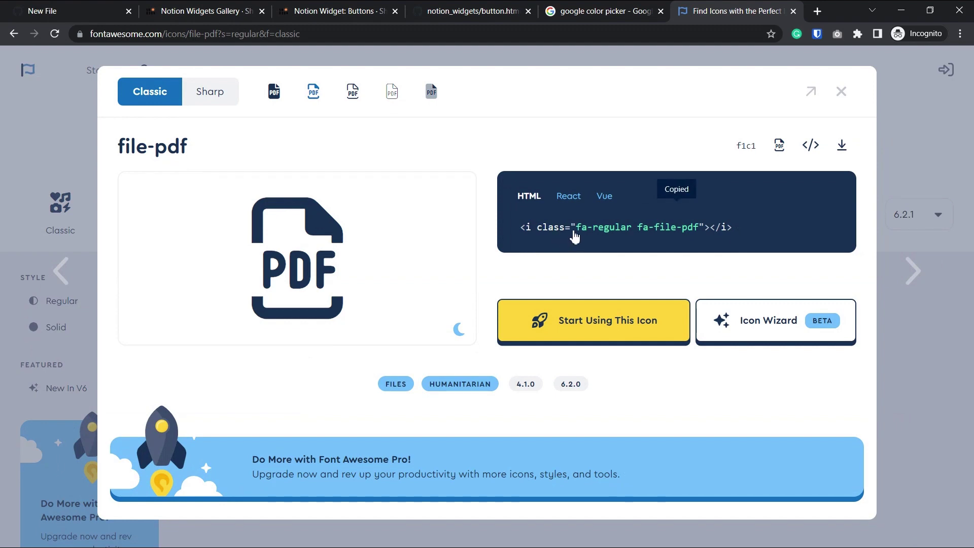
# Paste the file-pdf icon before My Resume and change its my-color class to red
pyautogui.click(43, 10)
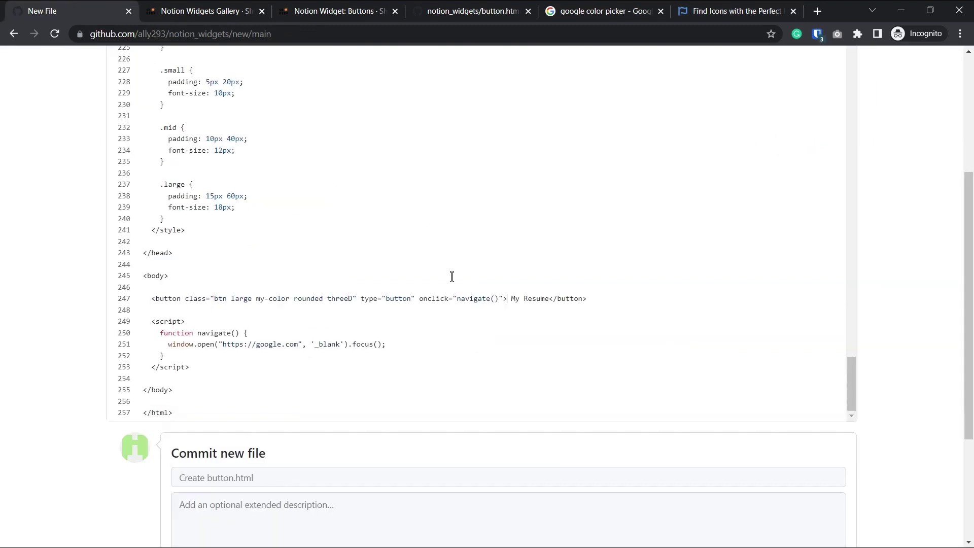
pyautogui.hotkey('ctrl', 'v')
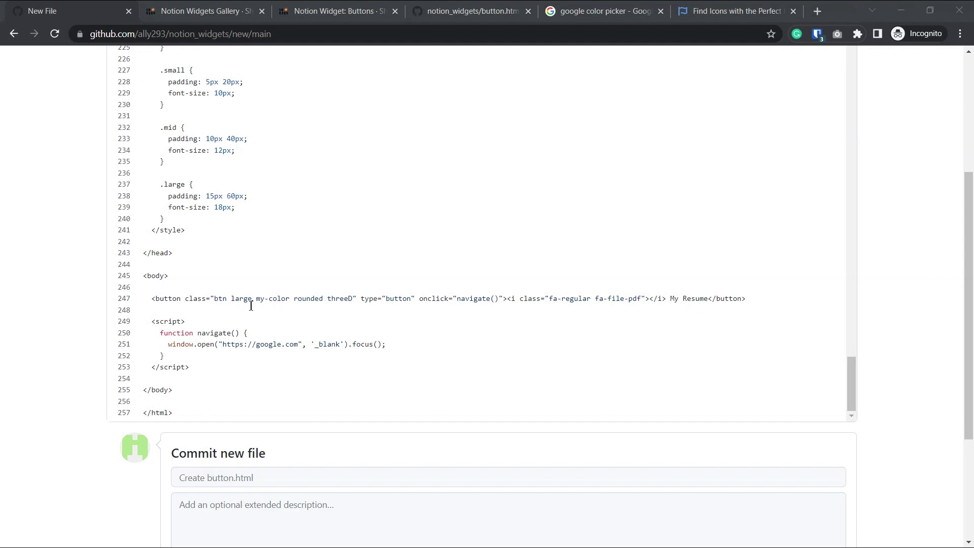
pyautogui.moveTo(255, 298); pyautogui.dragTo(291, 299)
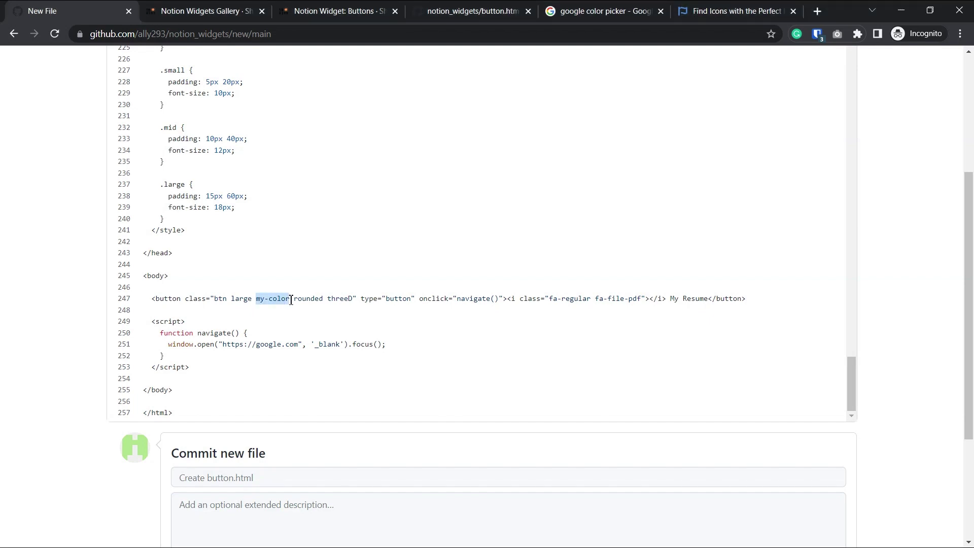
pyautogui.write('red')
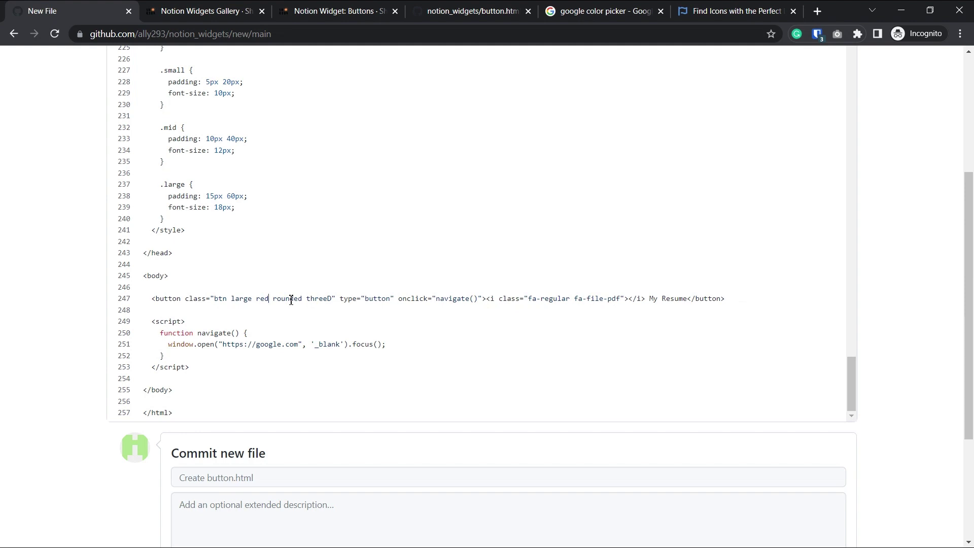
pyautogui.click(336, 10)
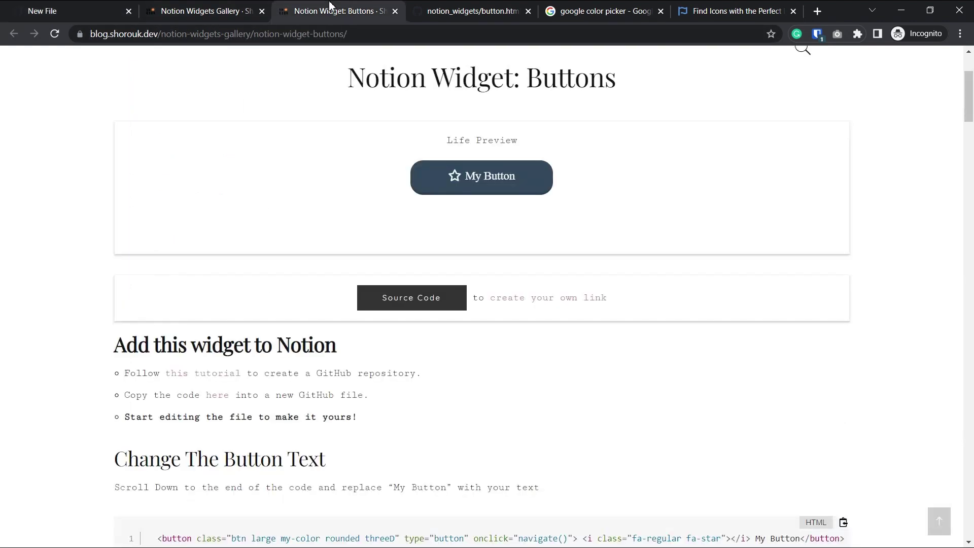
pyautogui.moveTo(968, 95); pyautogui.dragTo(969, 293)
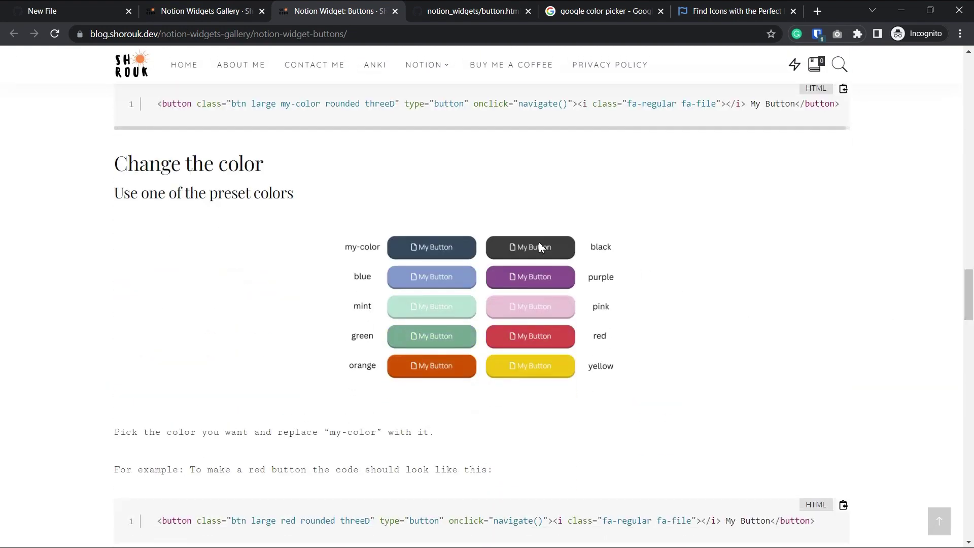
pyautogui.click(84, 11)
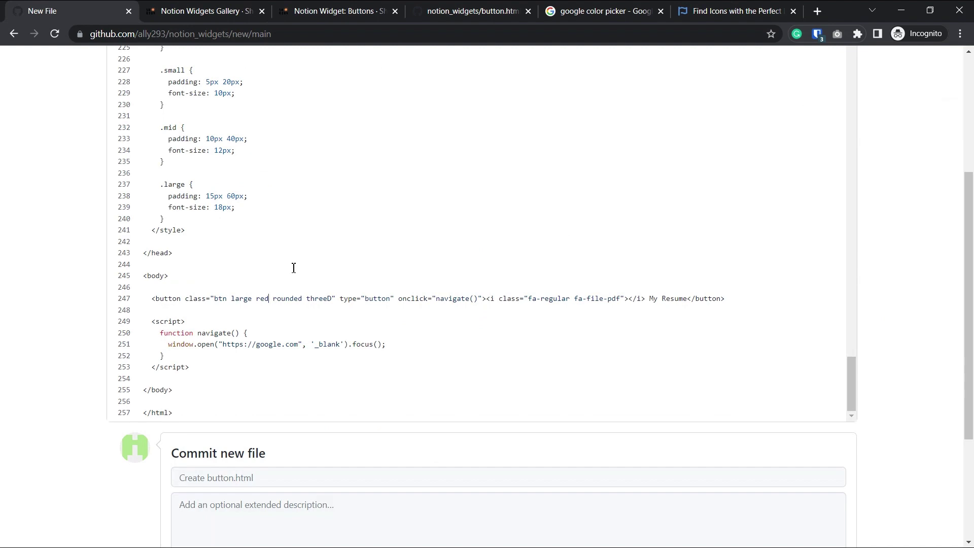
pyautogui.scroll(15, 854, 218)
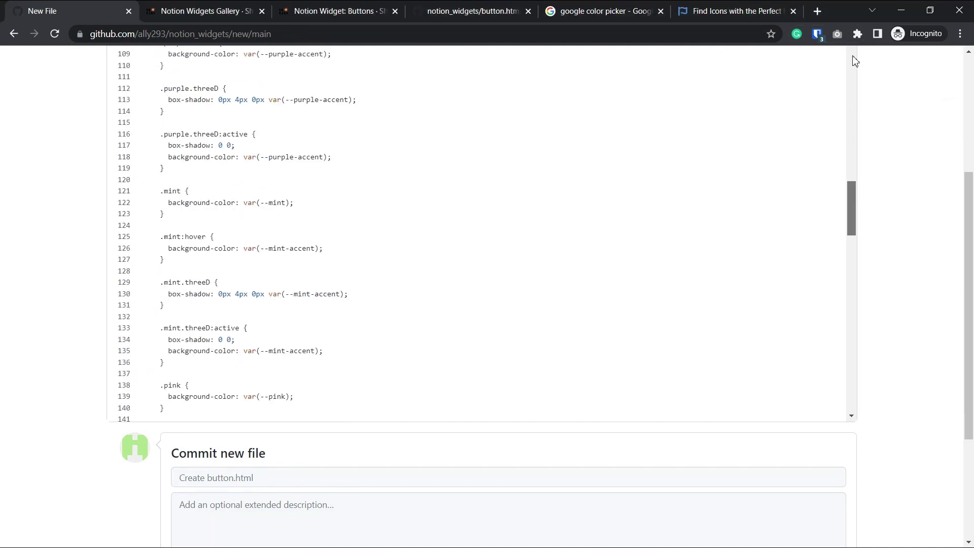
pyautogui.scroll(10, 868, 191)
pyautogui.scroll(5, 873, 160)
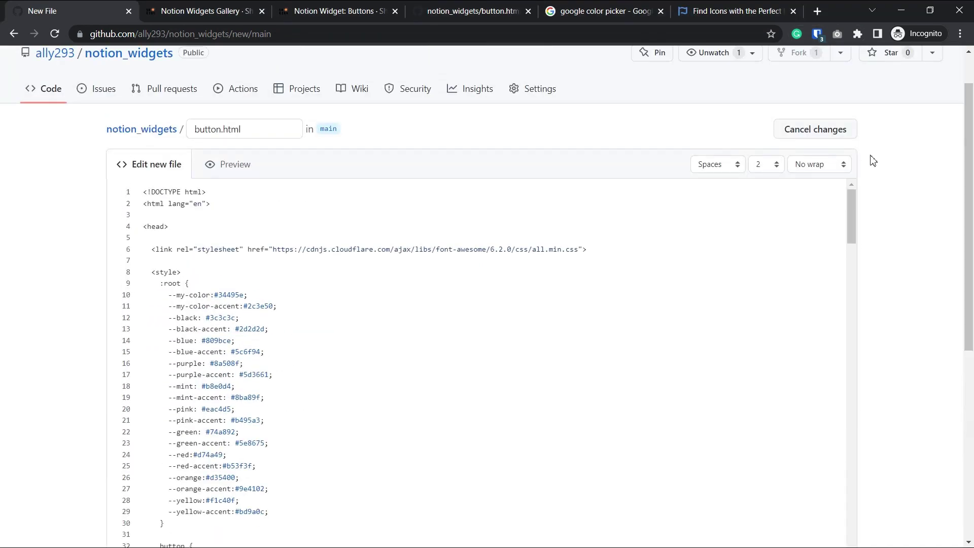
# Pick magenta #ff1fe9 in Google's color picker and paste it as --my-color on line 10
pyautogui.click(626, 10)
pyautogui.click(255, 76)
pyautogui.press('Escape')
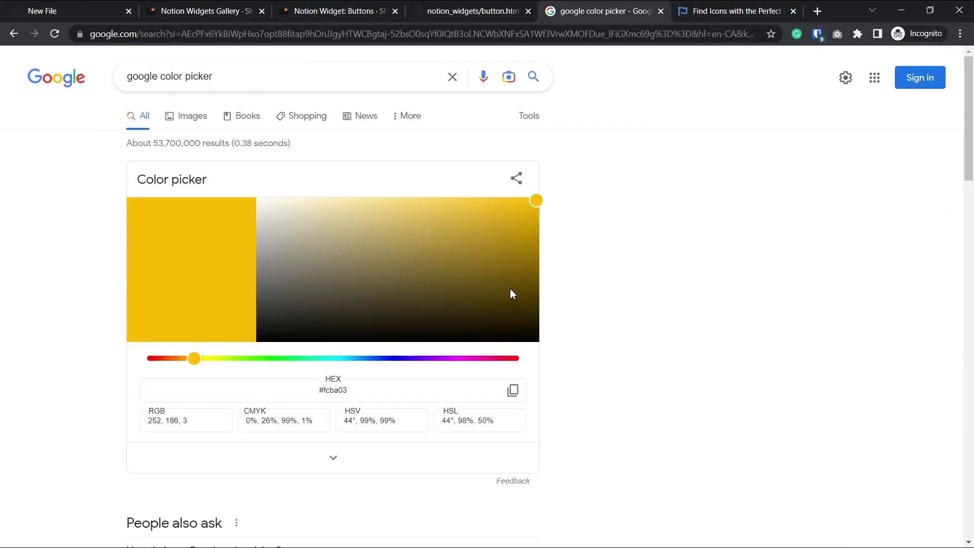
pyautogui.click(457, 358)
pyautogui.moveTo(510, 237); pyautogui.dragTo(504, 200)
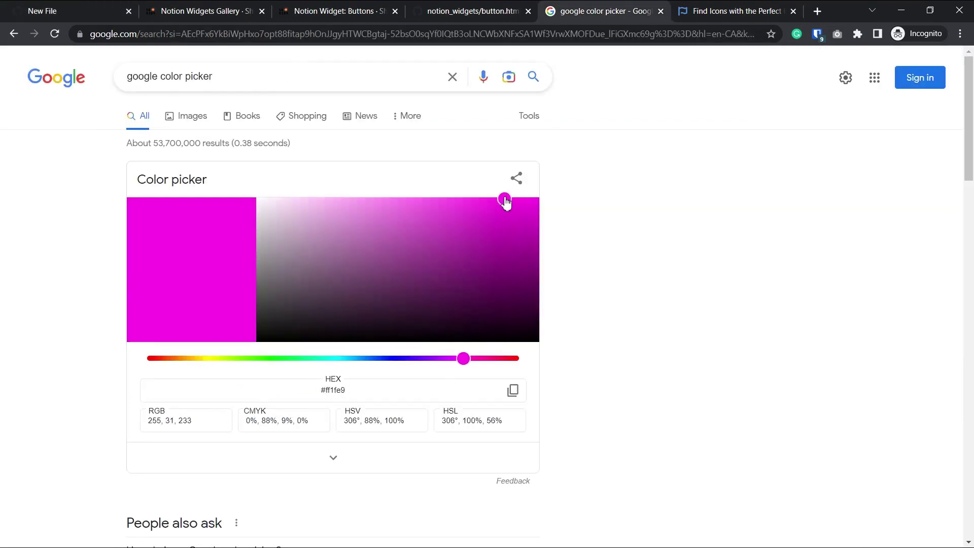
pyautogui.click(512, 390)
pyautogui.click(77, 10)
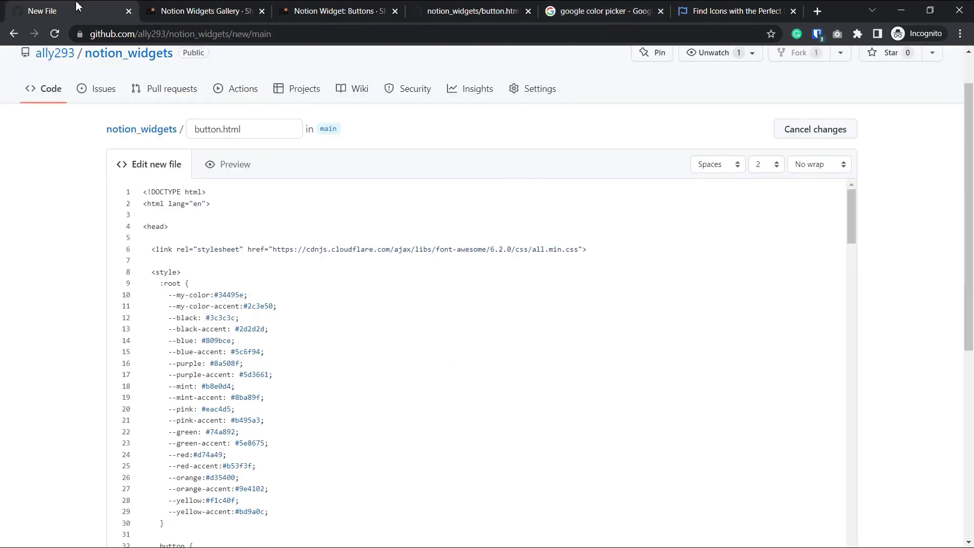
pyautogui.moveTo(216, 295); pyautogui.dragTo(243, 294)
pyautogui.hotkey('ctrl', 'v')
# Pick the darker #cc1bba and paste it as --my-color-accent on line 11
pyautogui.click(601, 11)
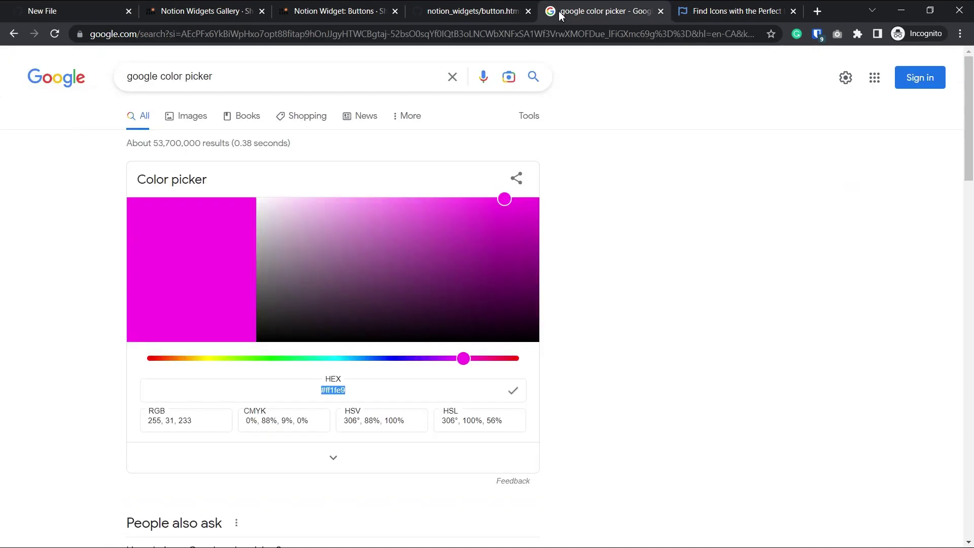
pyautogui.click(503, 227)
pyautogui.click(513, 391)
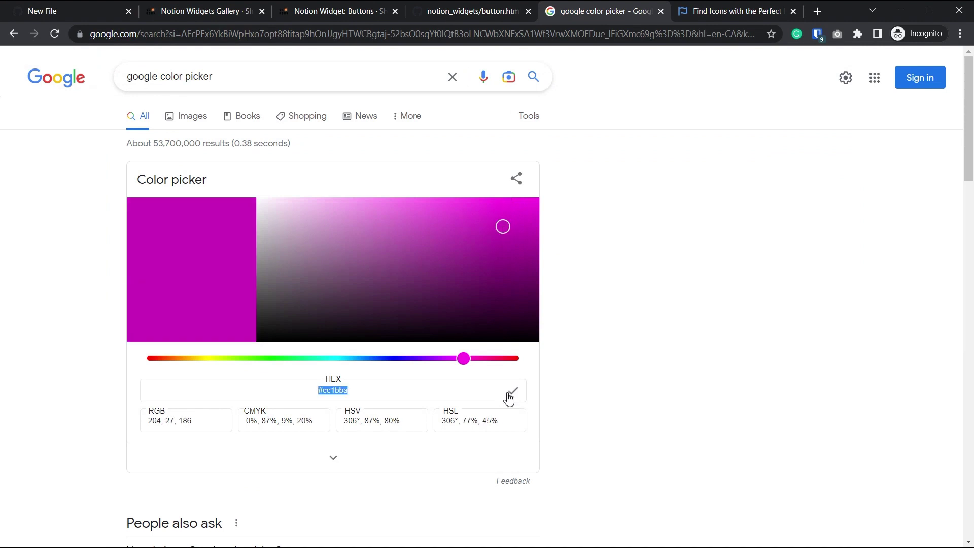
pyautogui.click(43, 11)
pyautogui.moveTo(247, 306); pyautogui.dragTo(274, 306)
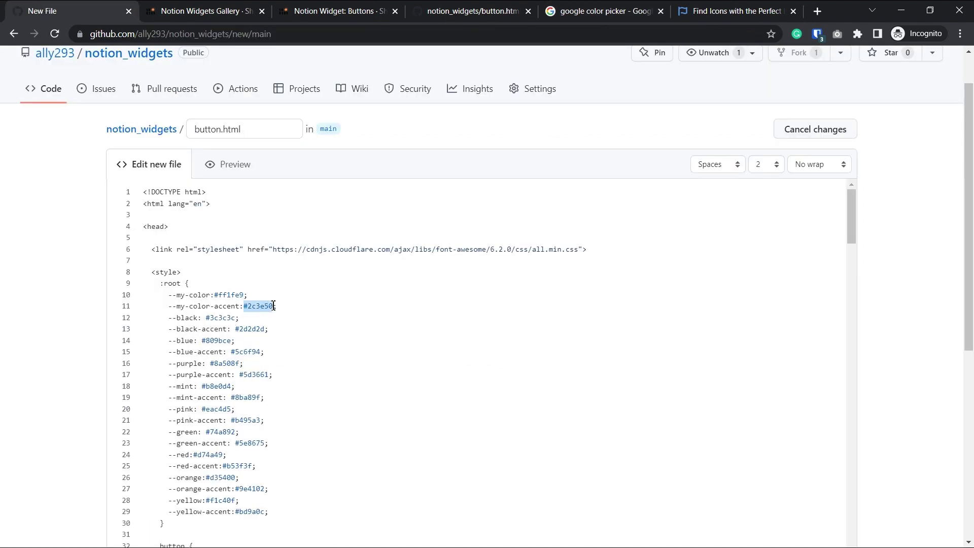
pyautogui.hotkey('ctrl', 'v')
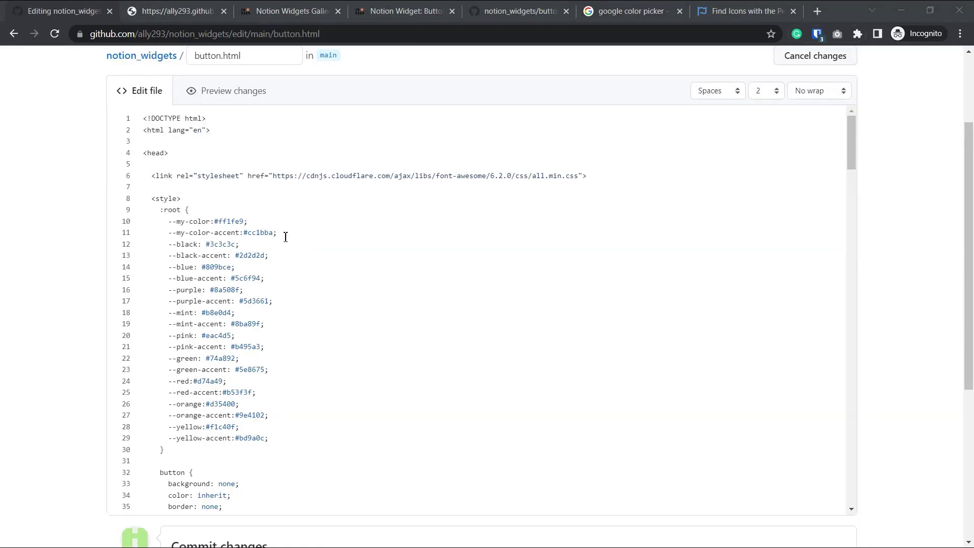
pyautogui.moveTo(274, 233); pyautogui.dragTo(248, 233)
# Set line 247's button classes to 'btn large red rounded threeD', undoing stray deletions
pyautogui.click(290, 233)
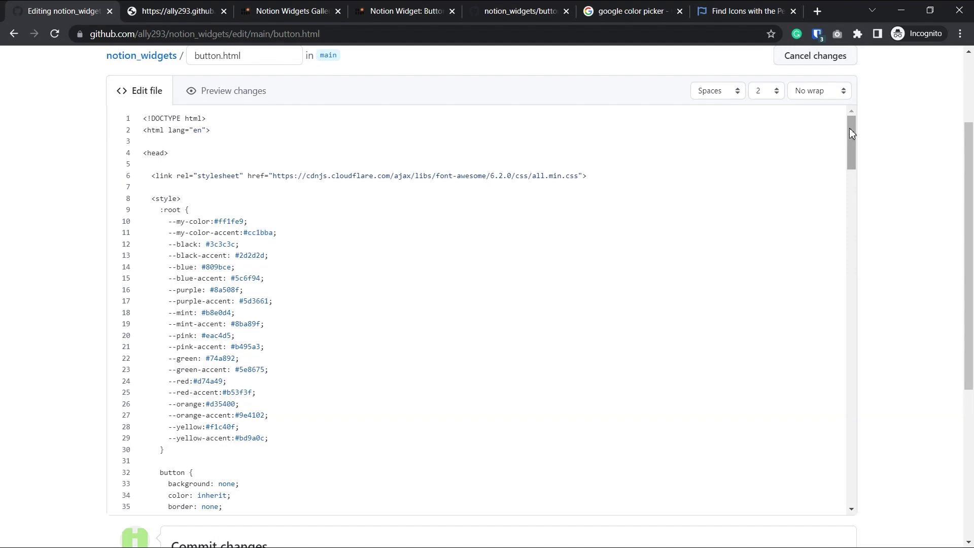
pyautogui.moveTo(851, 143); pyautogui.dragTo(853, 502)
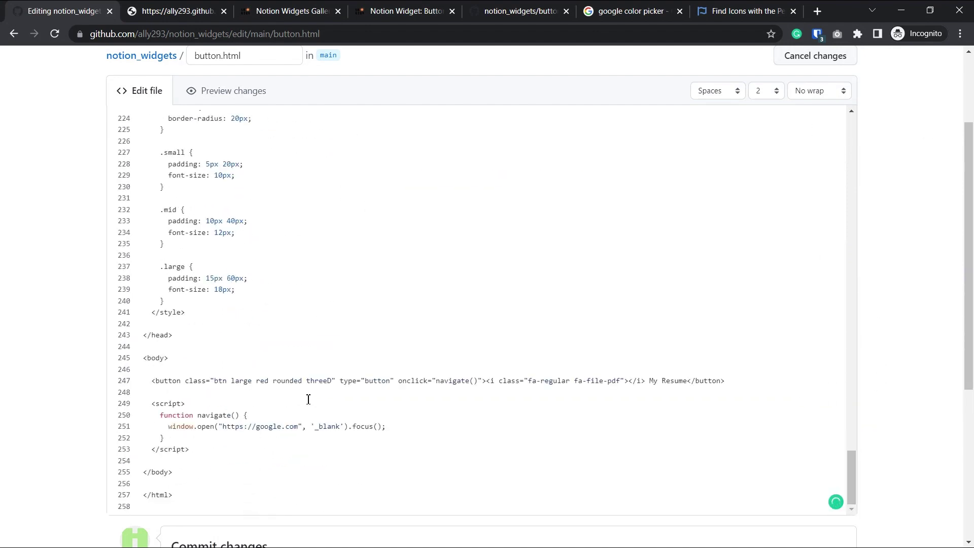
pyautogui.doubleClick(262, 380)
pyautogui.write('my-col')
pyautogui.write('o r')
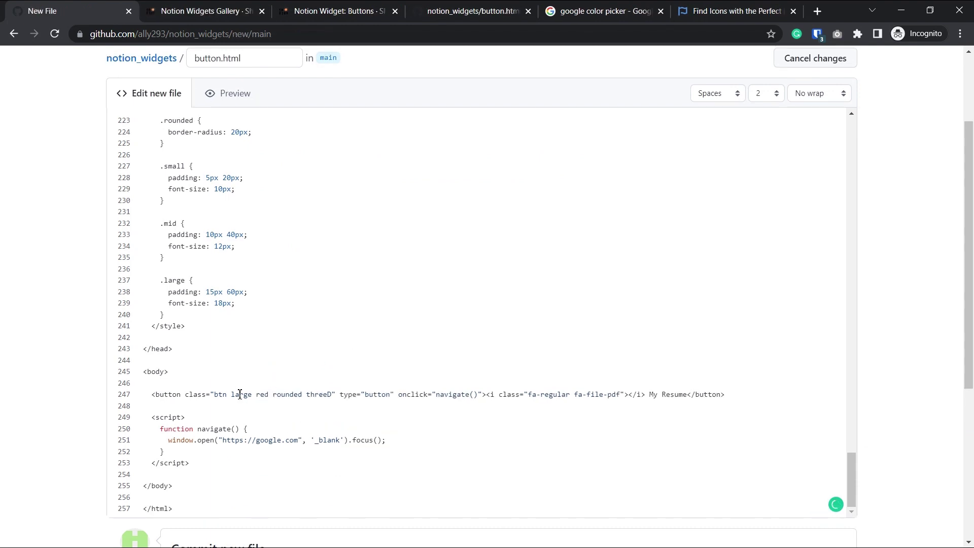
pyautogui.doubleClick(240, 394)
pyautogui.write('mid')
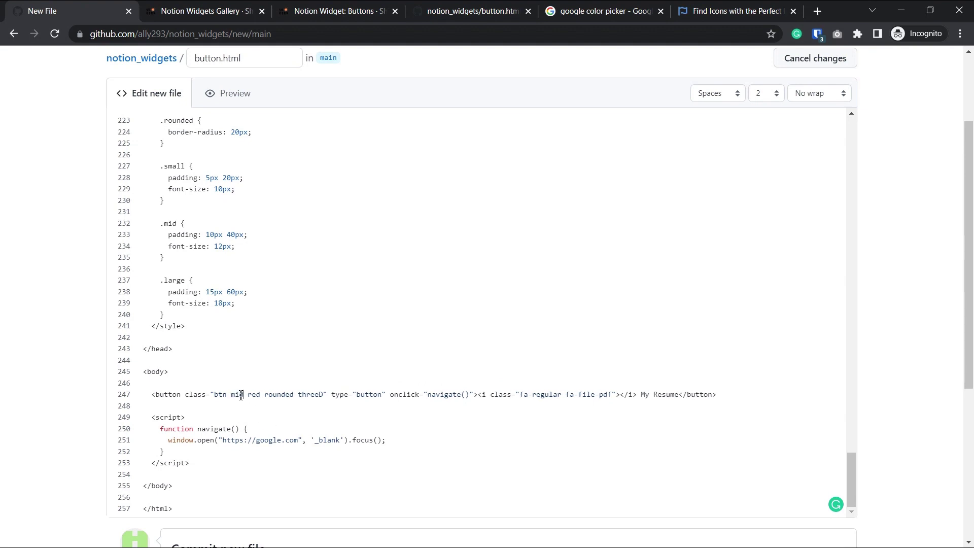
pyautogui.doubleClick(238, 393)
pyautogui.write('small')
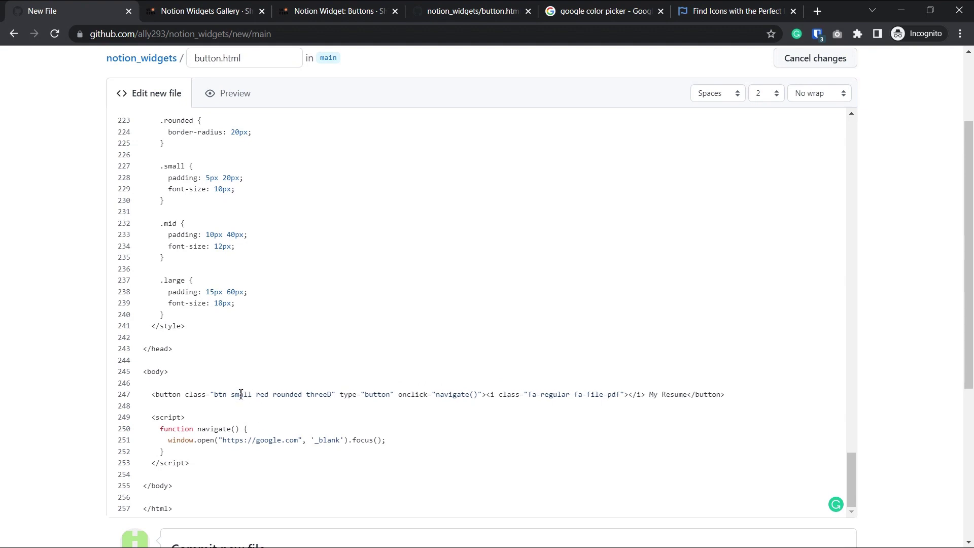
pyautogui.hotkey('ctrl', 'z')
pyautogui.hotkey('ctrl', 'z')
pyautogui.doubleClick(292, 396)
pyautogui.press('BackSpace')
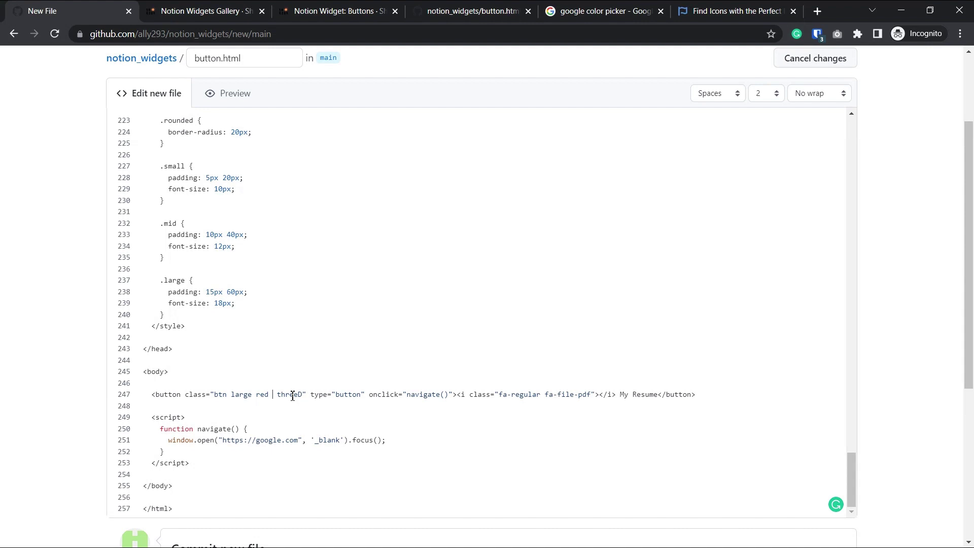
pyautogui.doubleClick(291, 396)
pyautogui.press('BackSpace')
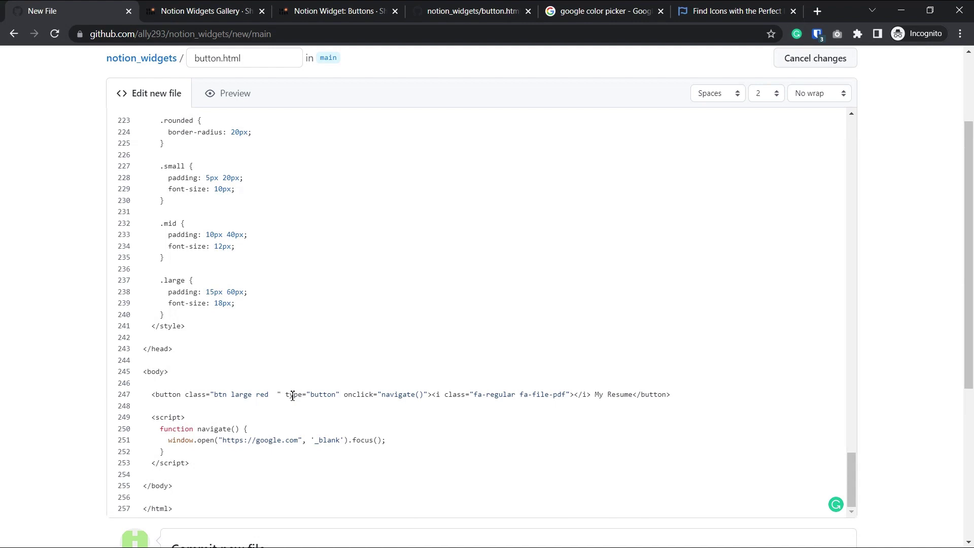
pyautogui.hotkey('ctrl', 'z')
pyautogui.hotkey('ctrl', 'z')
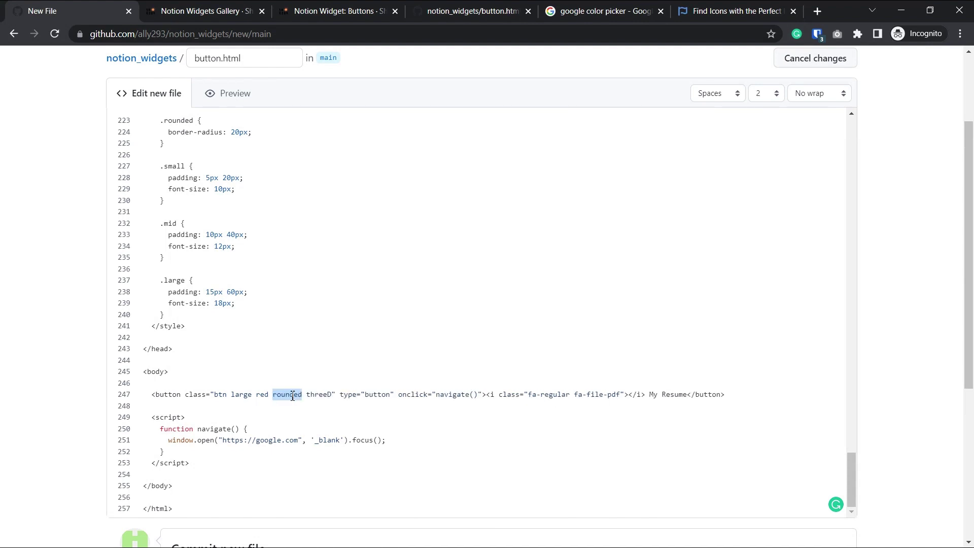
pyautogui.click(292, 396)
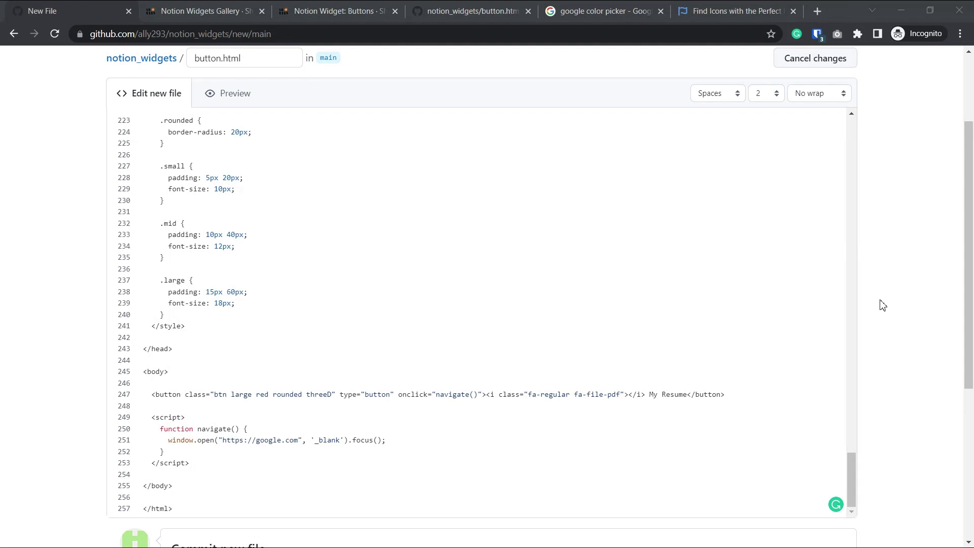
# Copy all the button code from GitHub into Notepad
pyautogui.click(600, 301)
pyautogui.hotkey('ctrl', 'a')
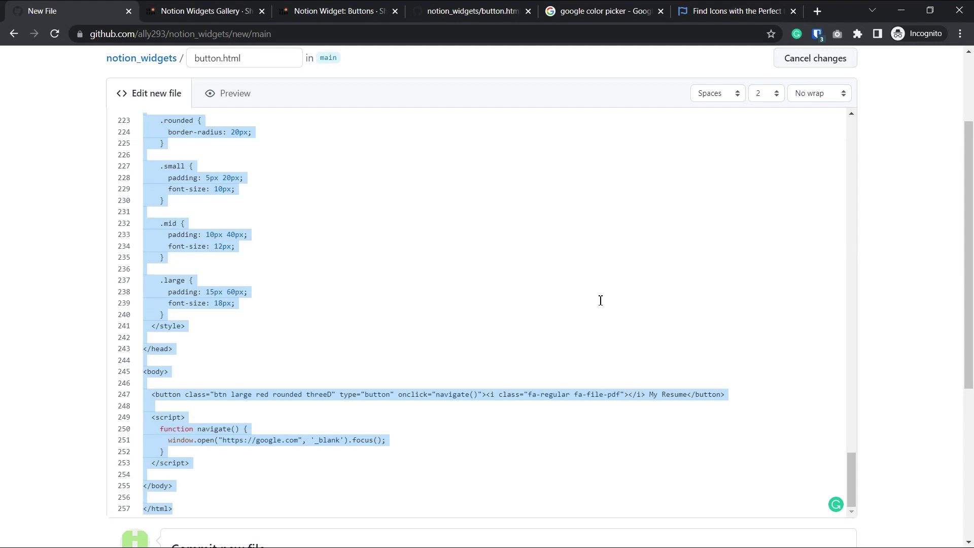
pyautogui.hotkey('alt', 'Tab')
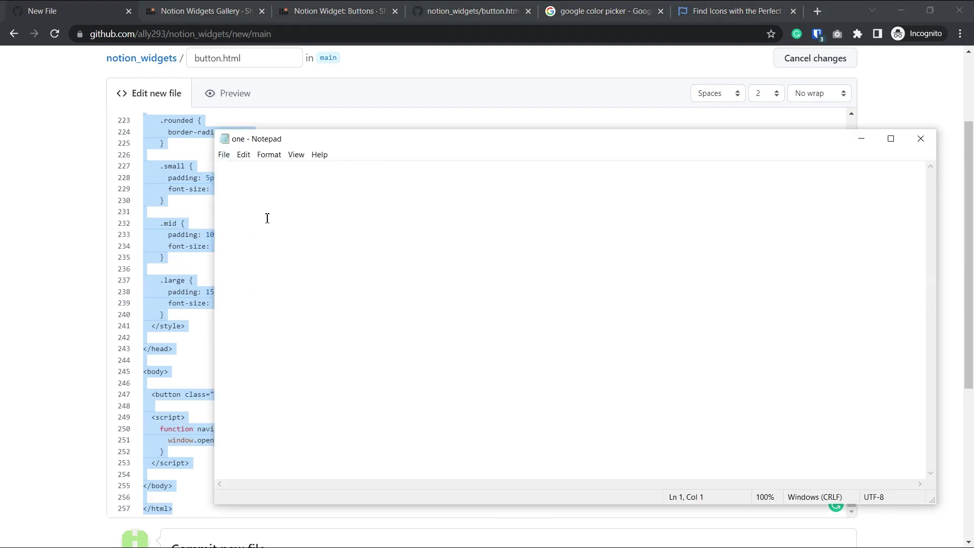
pyautogui.hotkey('ctrl', 'v')
# Save the Notepad code as button.html
pyautogui.click(224, 155)
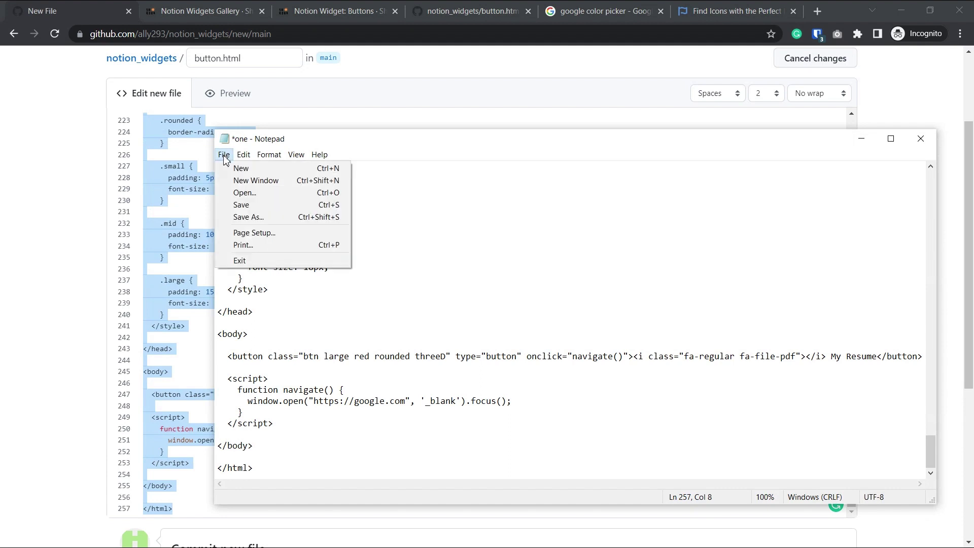
pyautogui.click(247, 217)
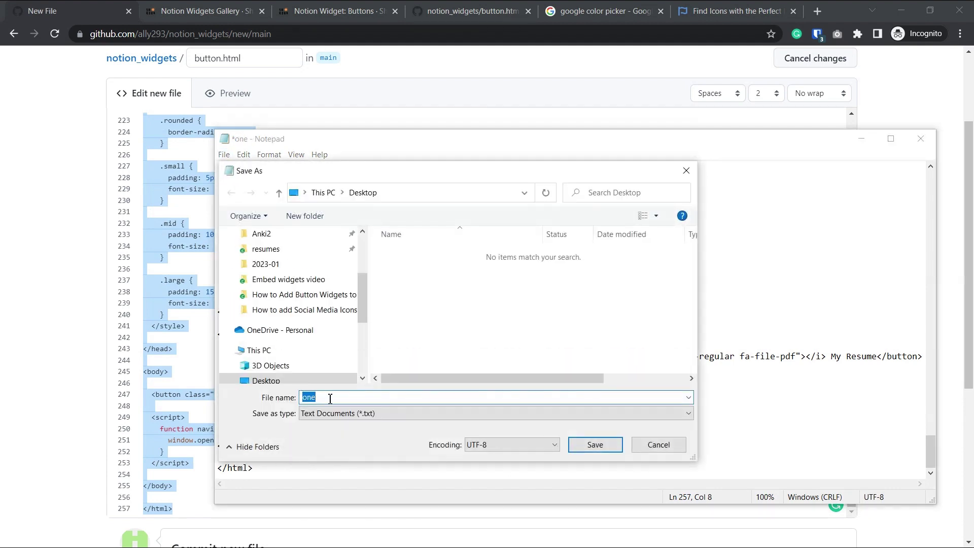
pyautogui.write('button.')
pyautogui.write('html')
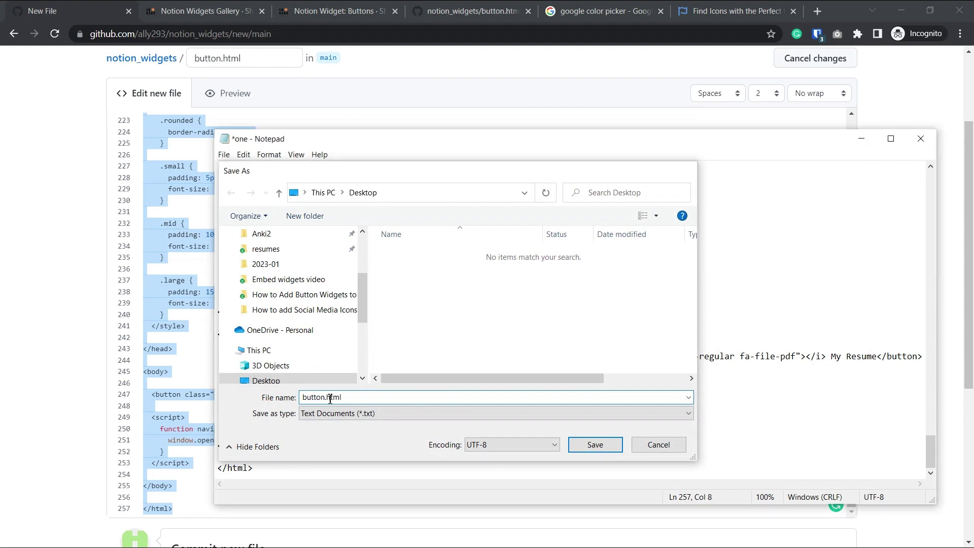
pyautogui.press('Return')
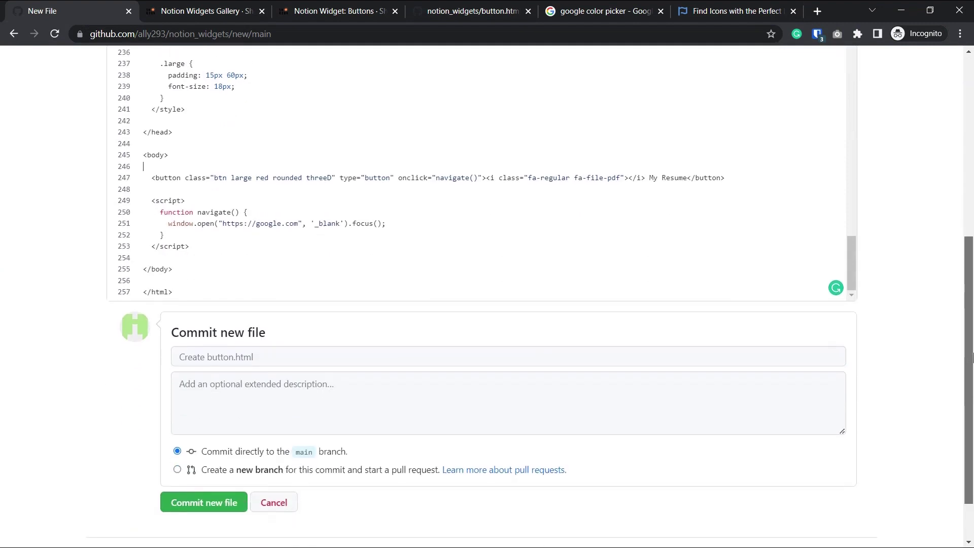
pyautogui.scroll(-1, 487, 304)
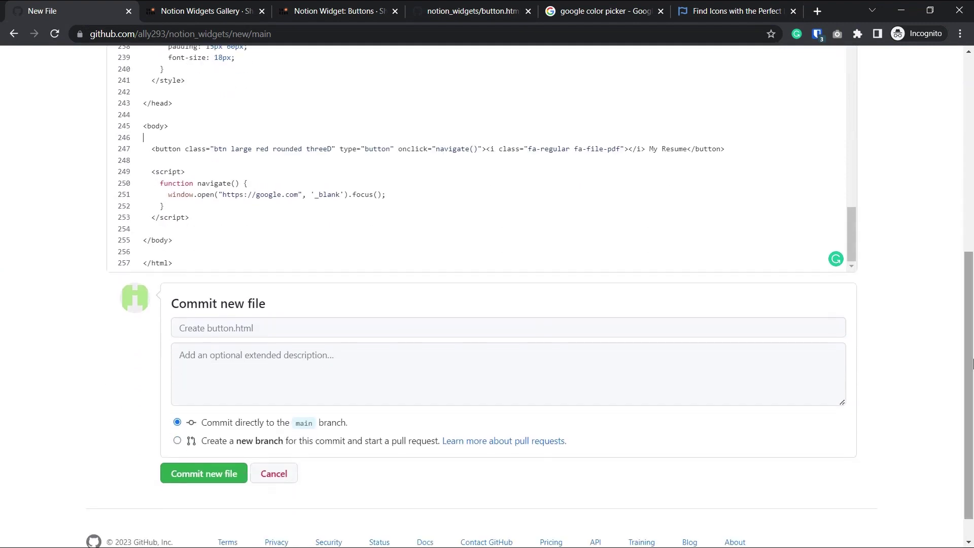
# Commit button.html and go to the repository's GitHub Pages settings
pyautogui.click(205, 474)
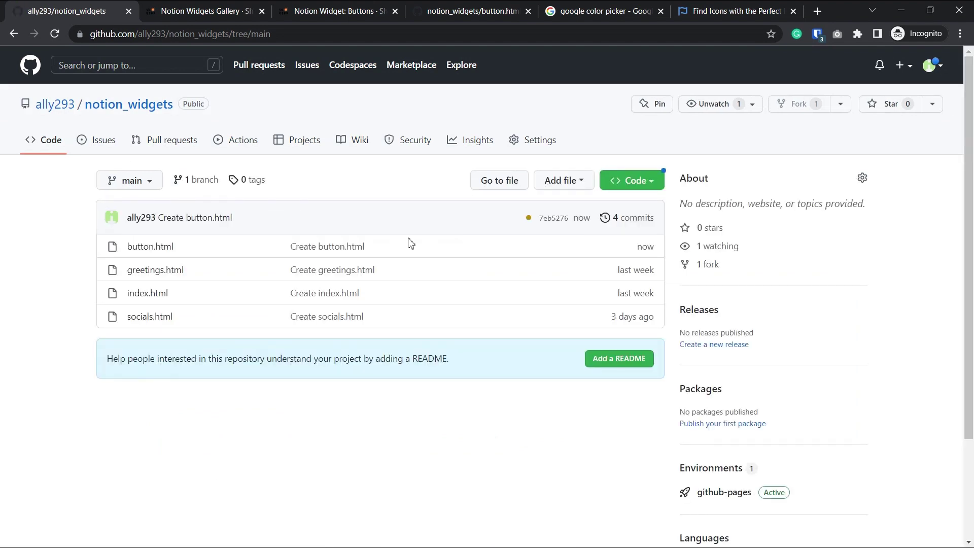
pyautogui.click(533, 144)
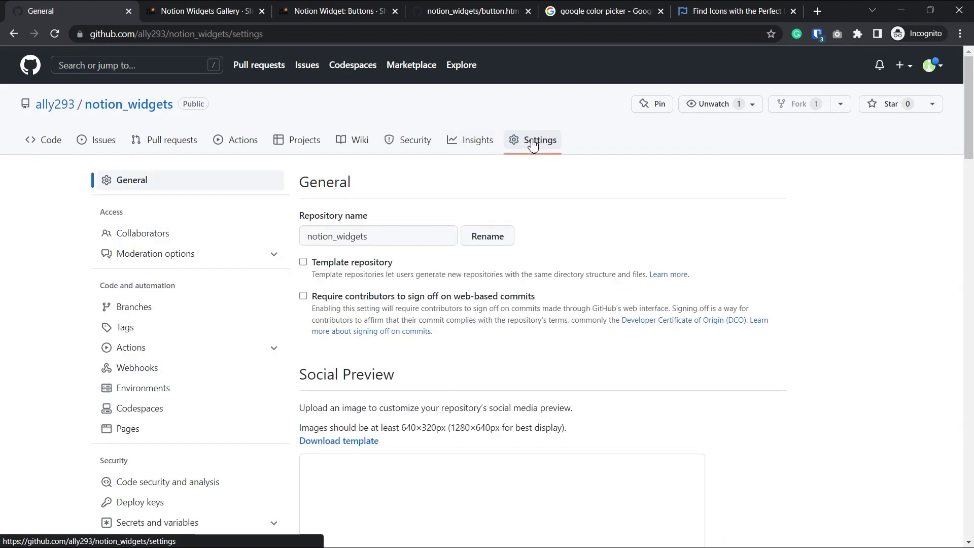
pyautogui.click(126, 431)
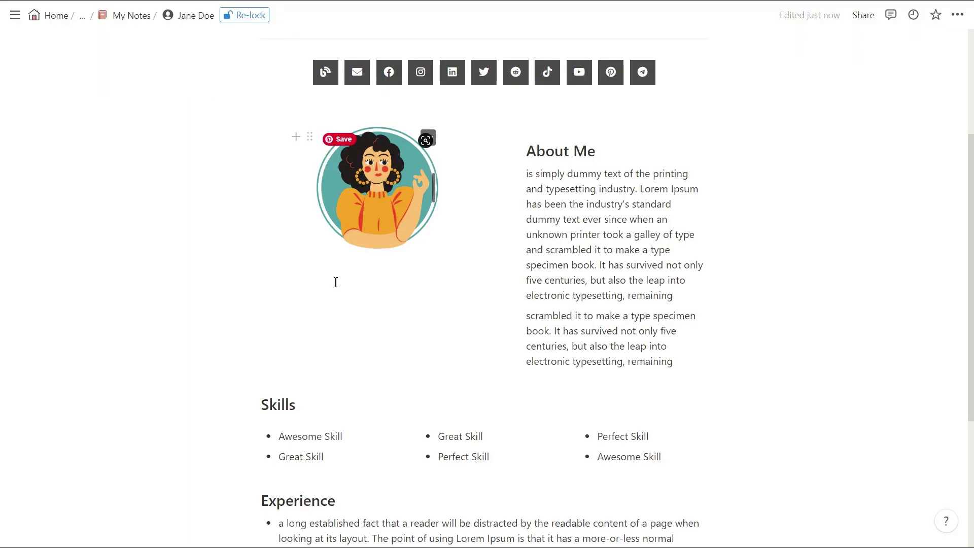
# Embed the button's Pages link under the avatar and shrink the embed to the button's size
pyautogui.click(340, 296)
pyautogui.write('https://ally293.github.io/notion_widgets/button.htm')
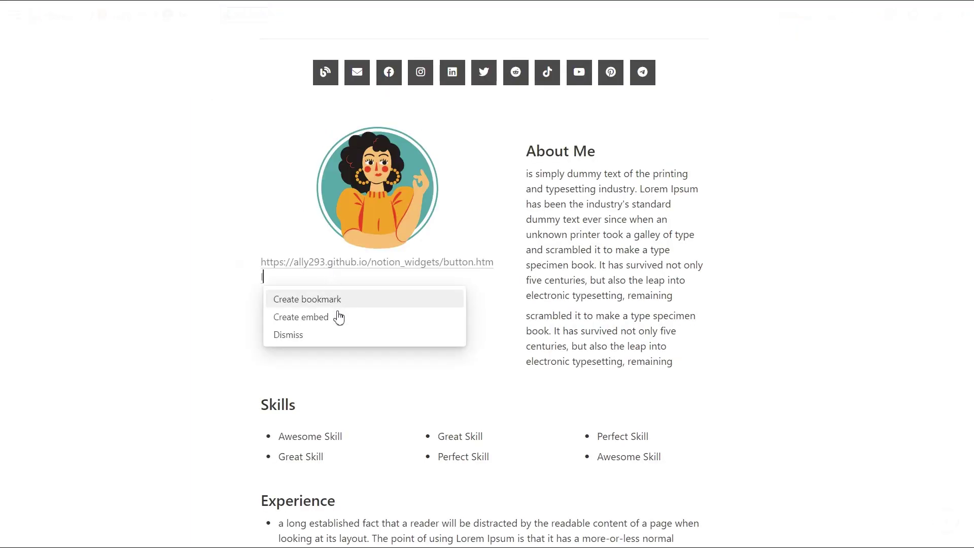
pyautogui.click(301, 317)
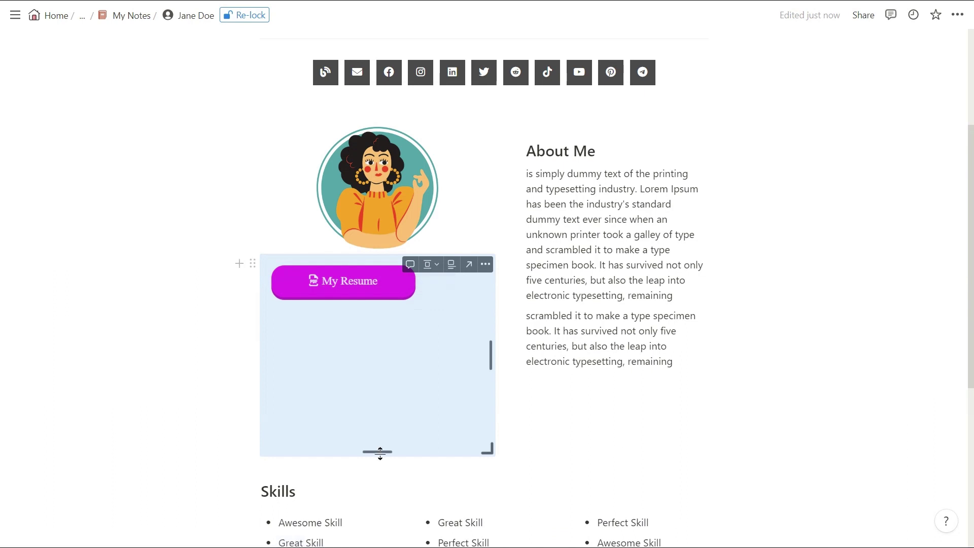
pyautogui.moveTo(378, 452); pyautogui.dragTo(382, 305)
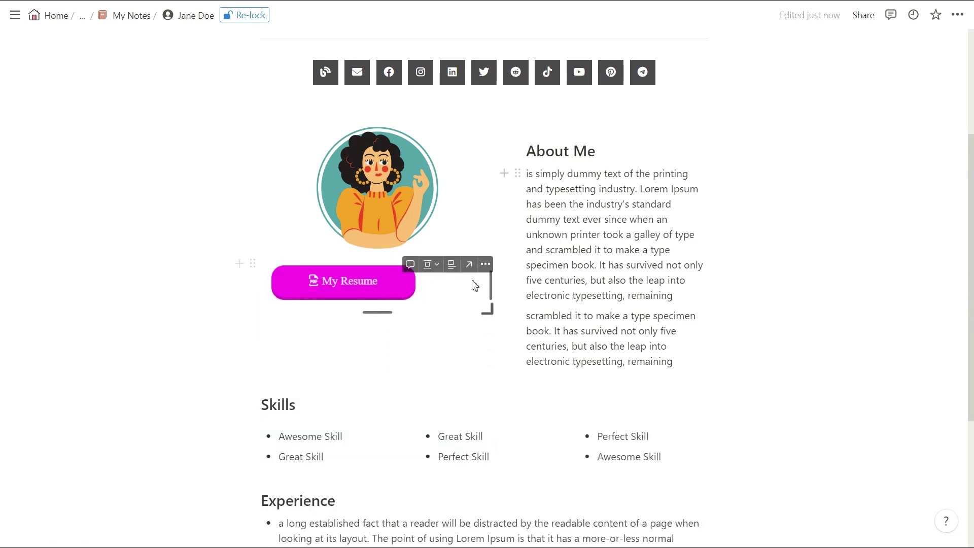
pyautogui.moveTo(491, 290)
pyautogui.mouseDown()
pyautogui.moveTo(448, 290)
pyautogui.moveTo(464, 289)
pyautogui.mouseUp()
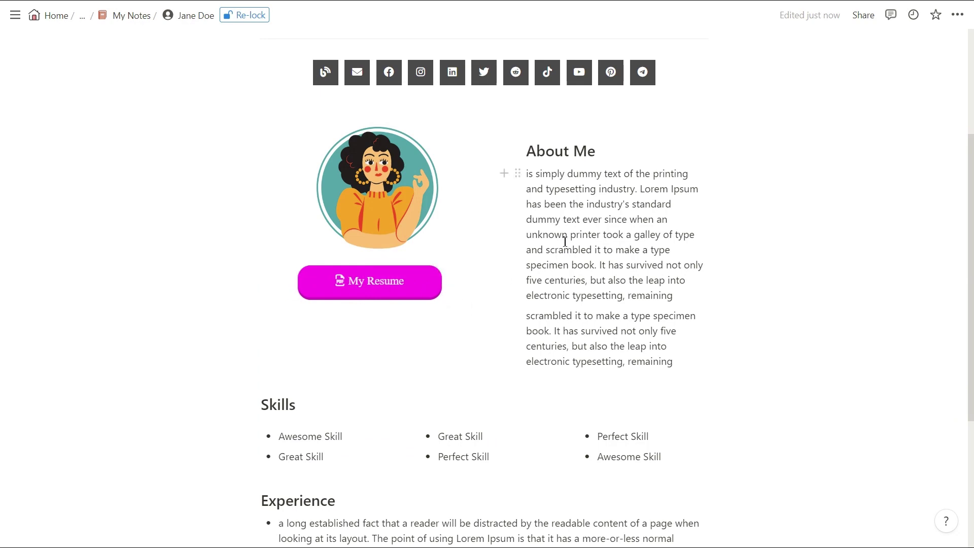
pyautogui.click(244, 16)
pyautogui.scroll(2, 797, 196)
pyautogui.scroll(2, 798, 196)
pyautogui.scroll(2, 798, 196)
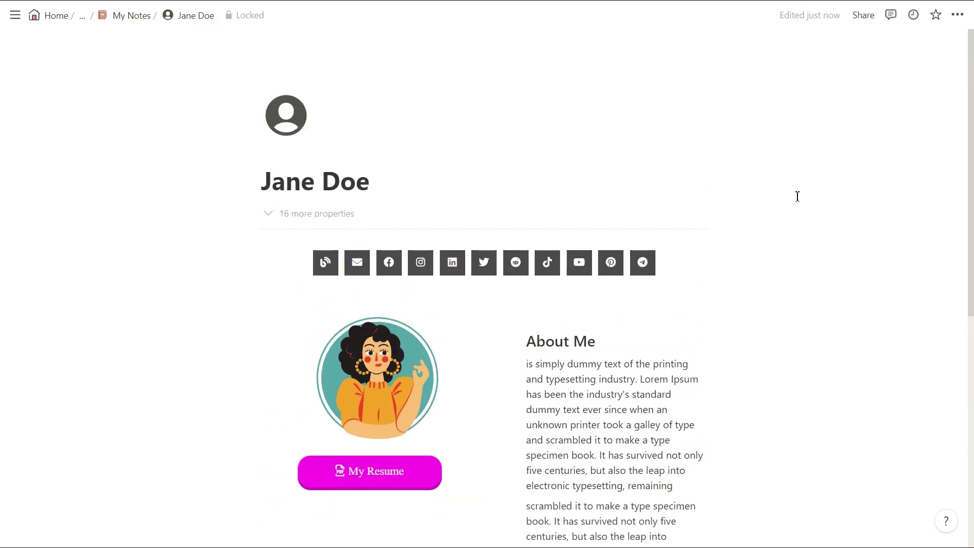
pyautogui.scroll(-2, 797, 196)
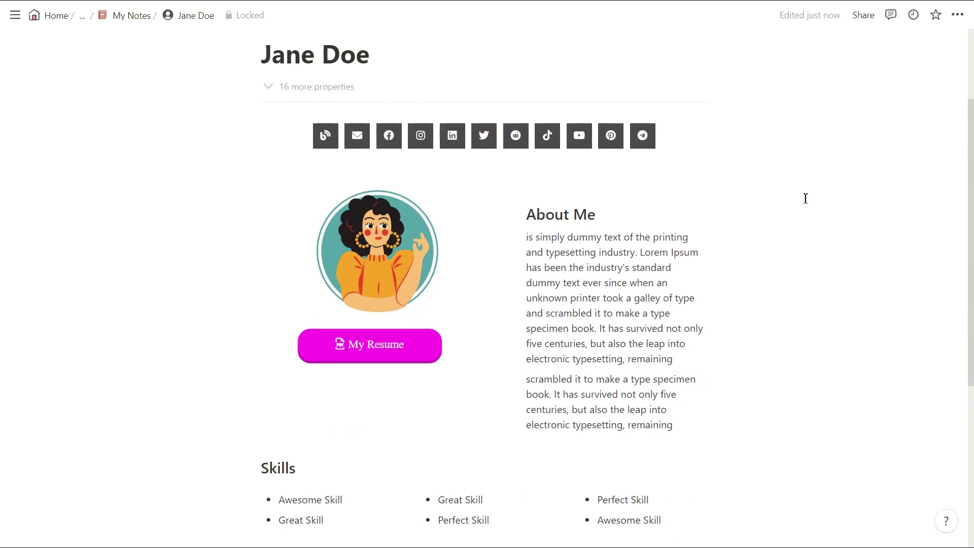